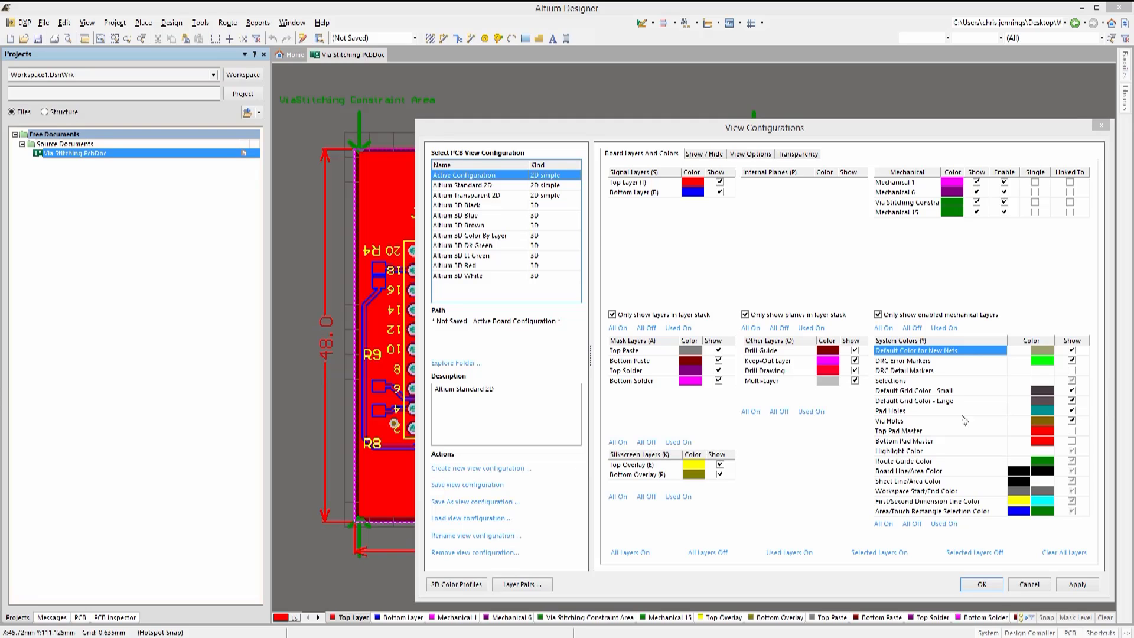
- Close the View Configurations dialog to return to the 80 x 48 Via Stitching board
left_click(982, 584)
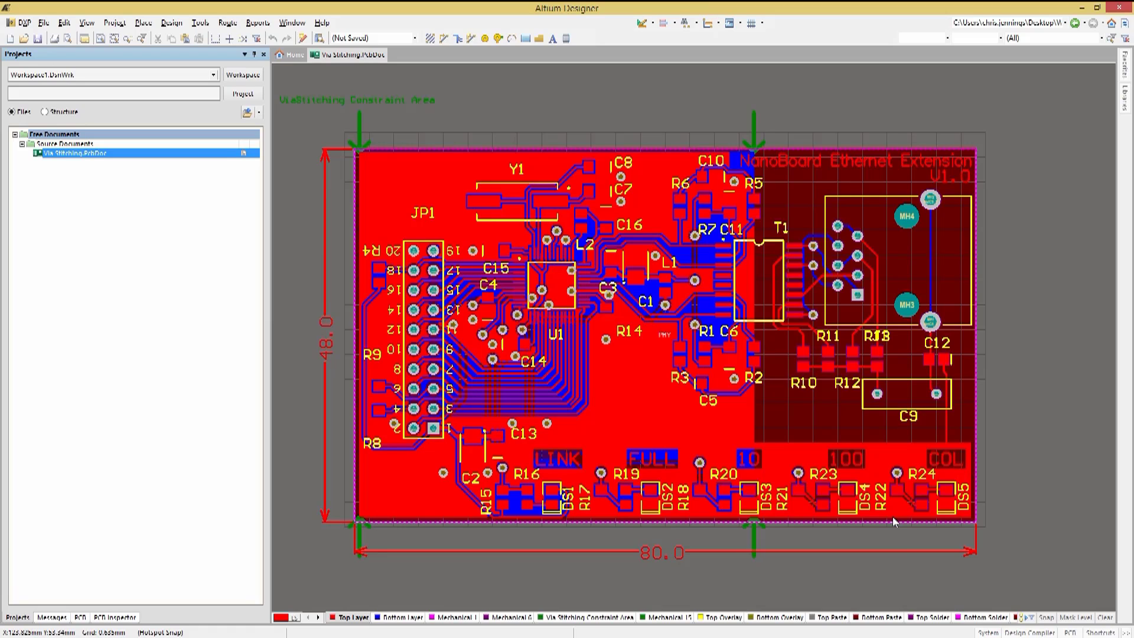
- Open Add Stitching to Net for net GND with the Top Layer - Bottom Layer drill pair and simple via style
left_click(200, 23)
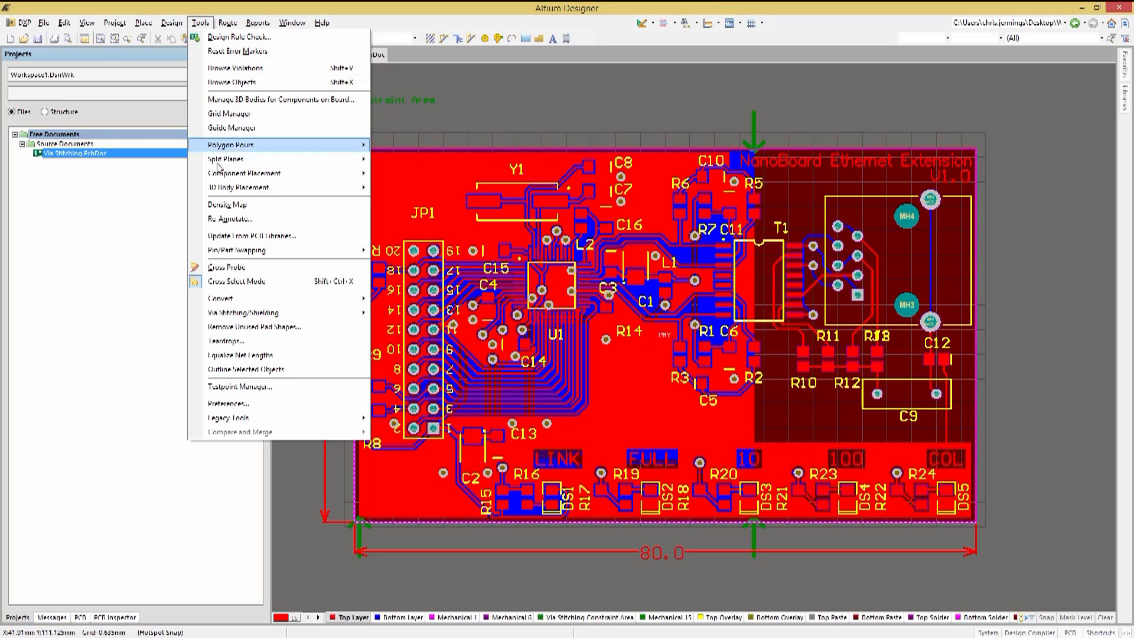
mouse_move(271, 314)
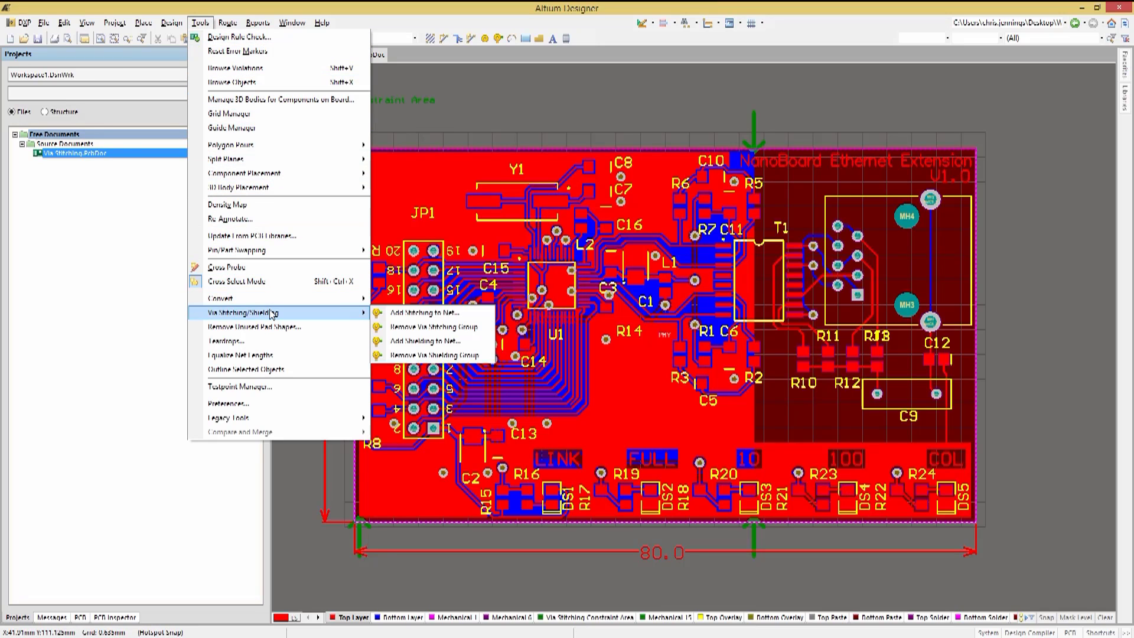
left_click(419, 312)
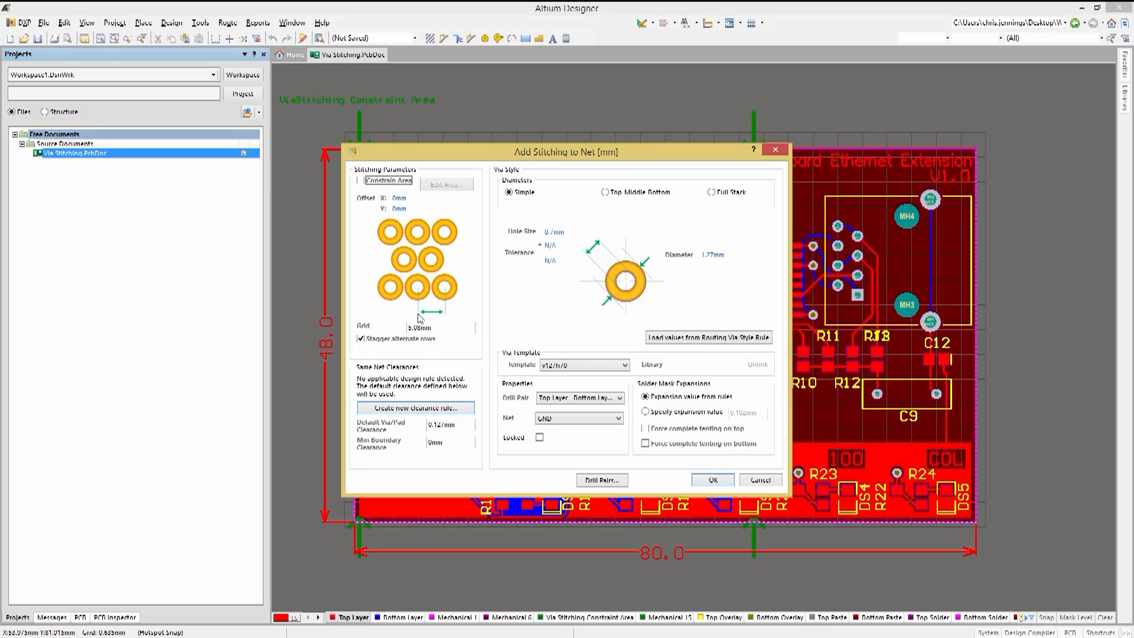
left_click(617, 418)
left_click(563, 429)
left_click(619, 398)
left_click(599, 411)
left_click(519, 194)
left_click(607, 194)
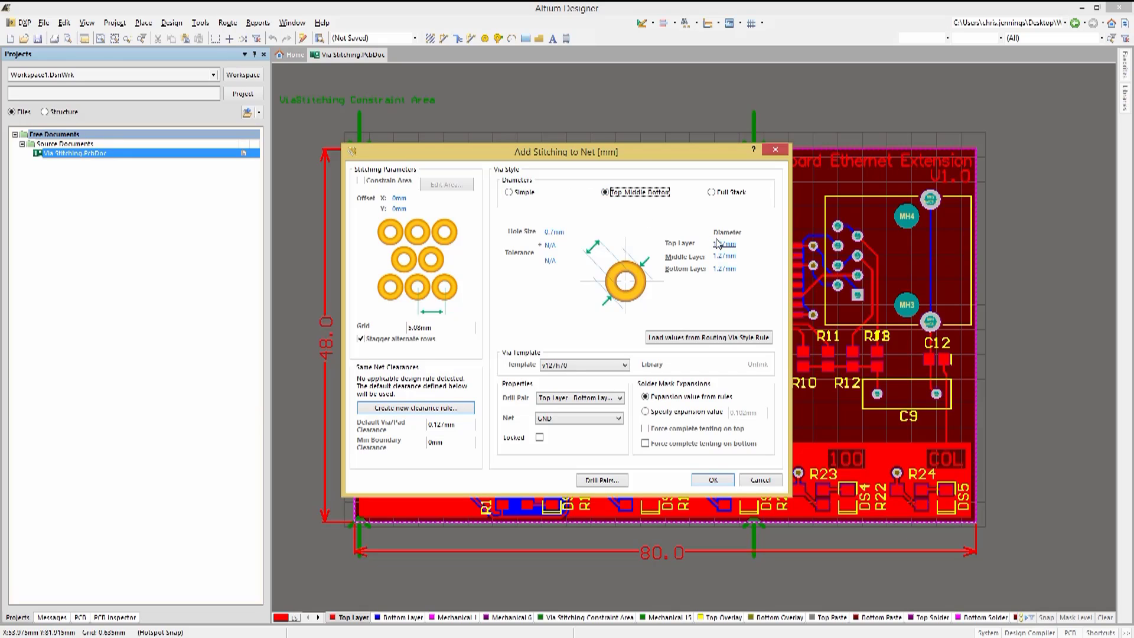
left_click(712, 192)
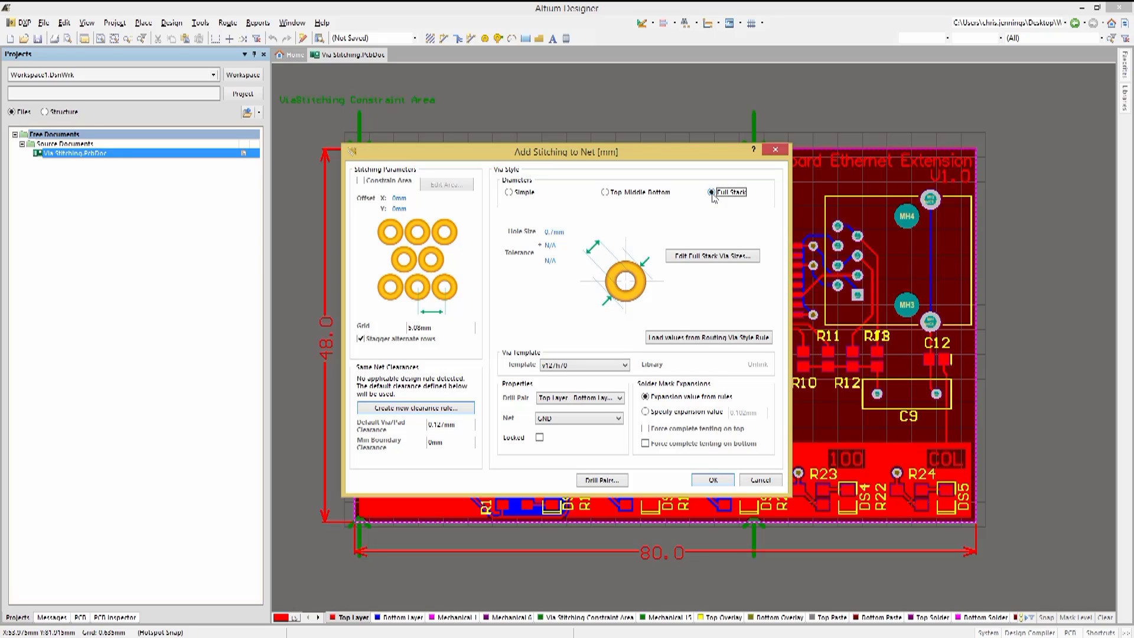
left_click(699, 259)
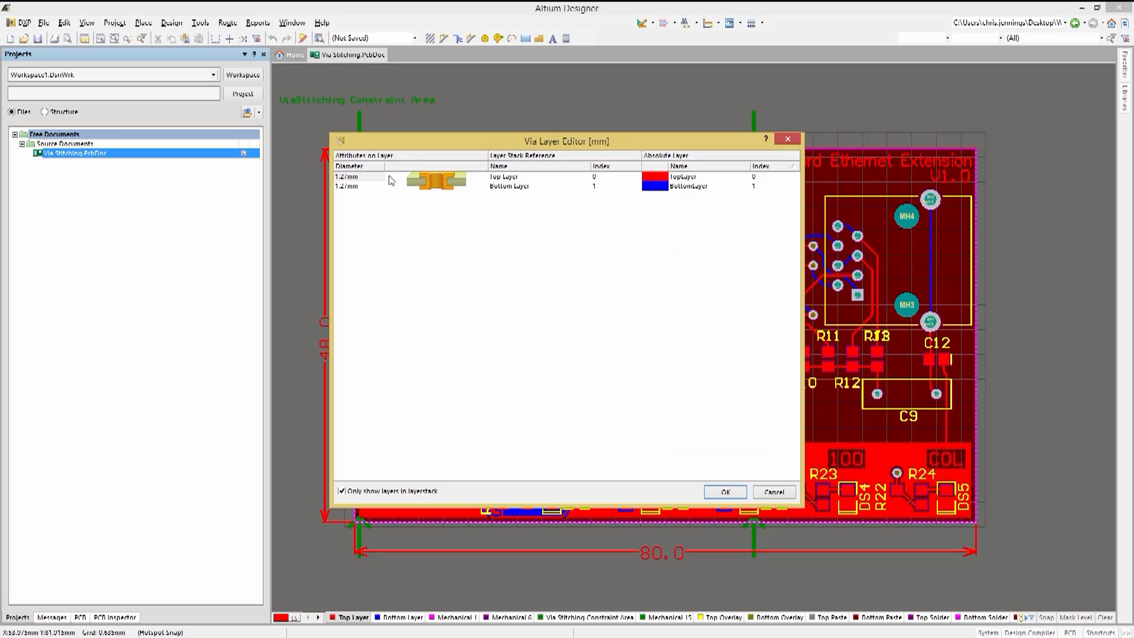
left_click(775, 492)
left_click(508, 193)
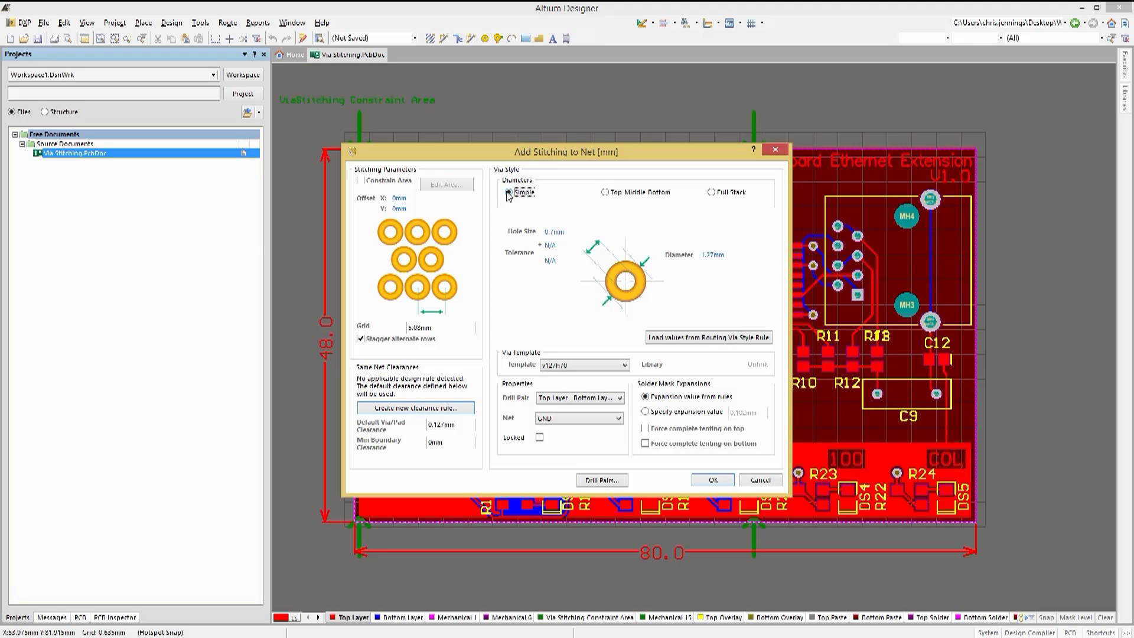
- Create a Stitching GND clearance rule with 0.2mm minimum clearance and return to the stitching settings
left_click(392, 408)
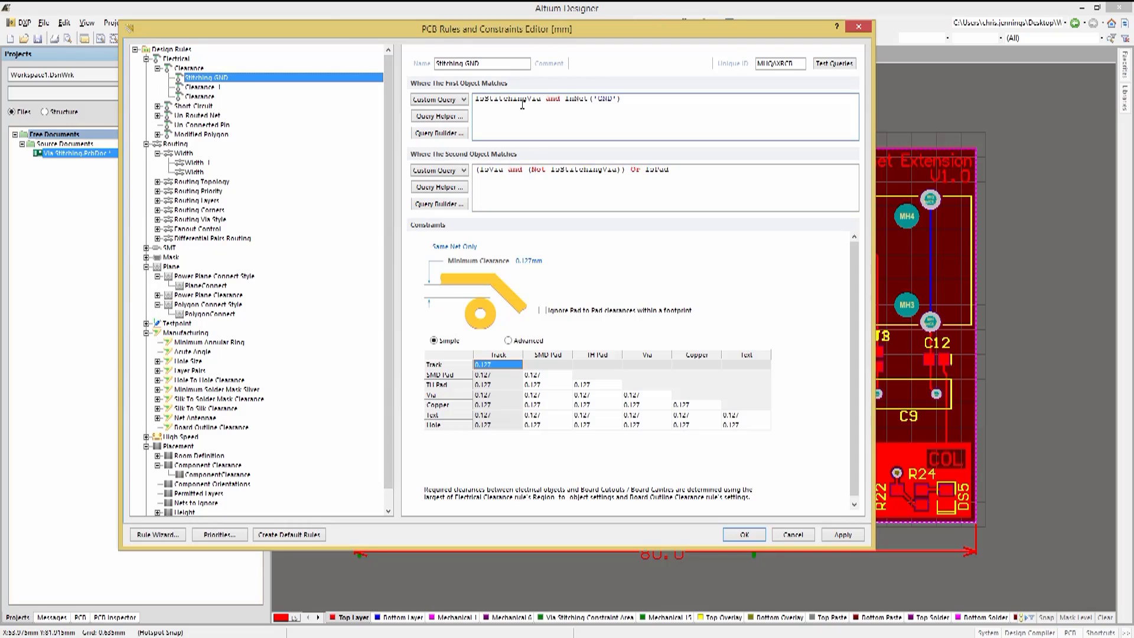
double_click(531, 260)
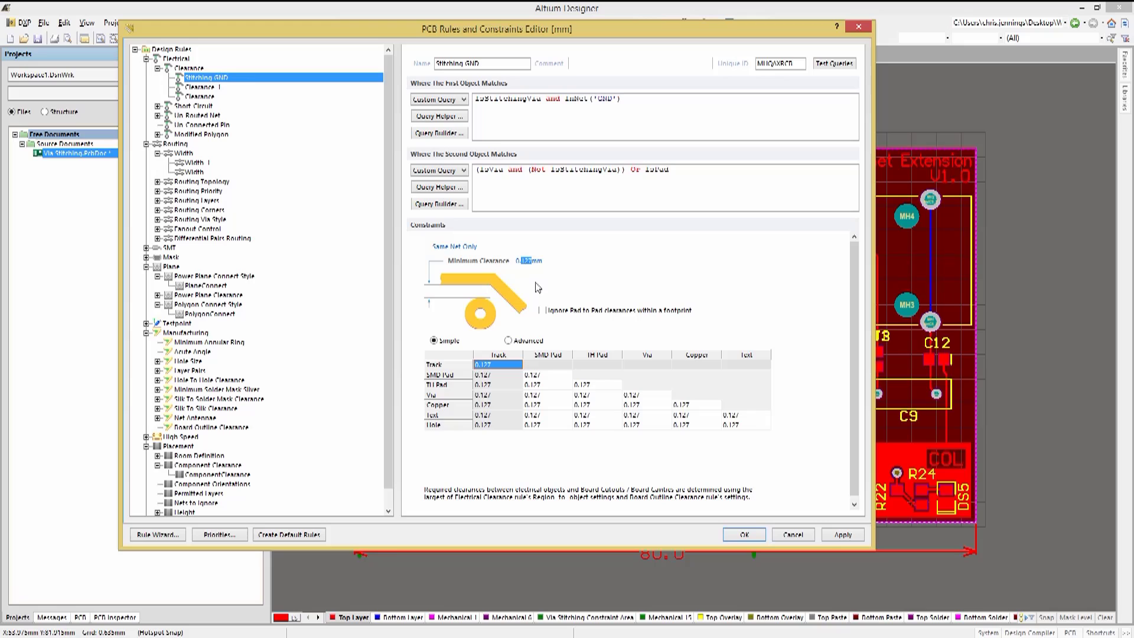
type("2")
left_click(508, 340)
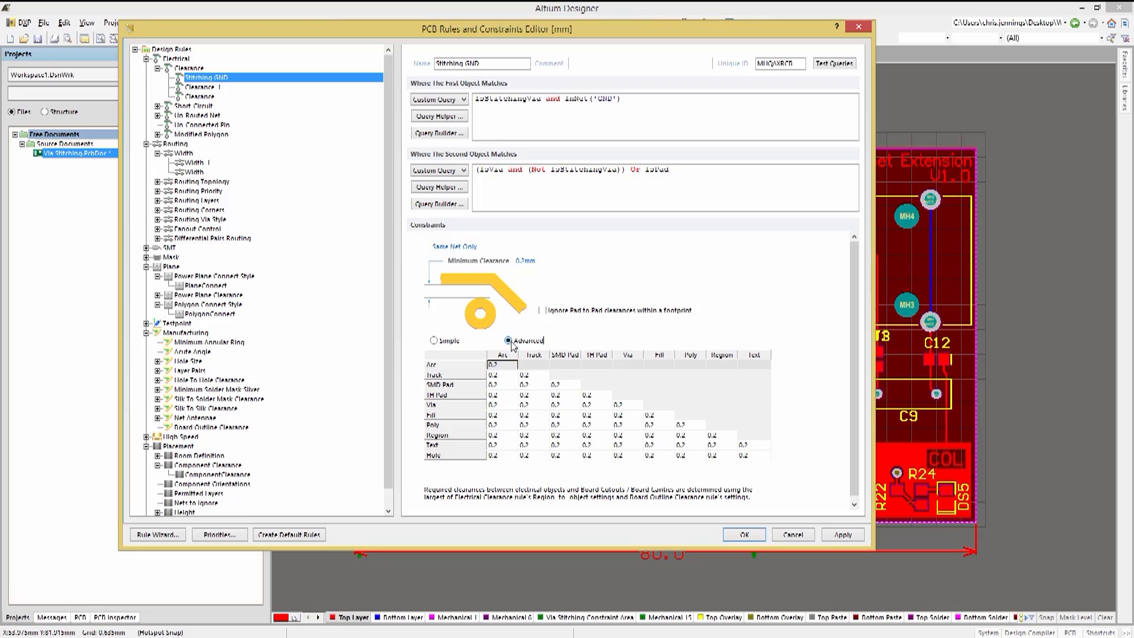
left_click(435, 340)
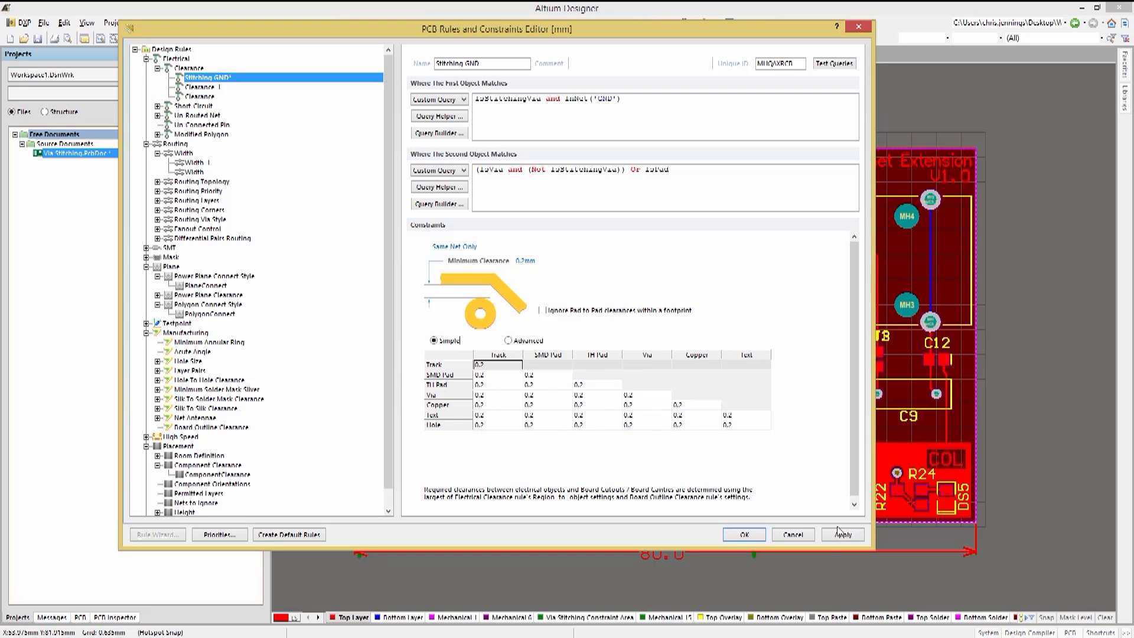
left_click(793, 535)
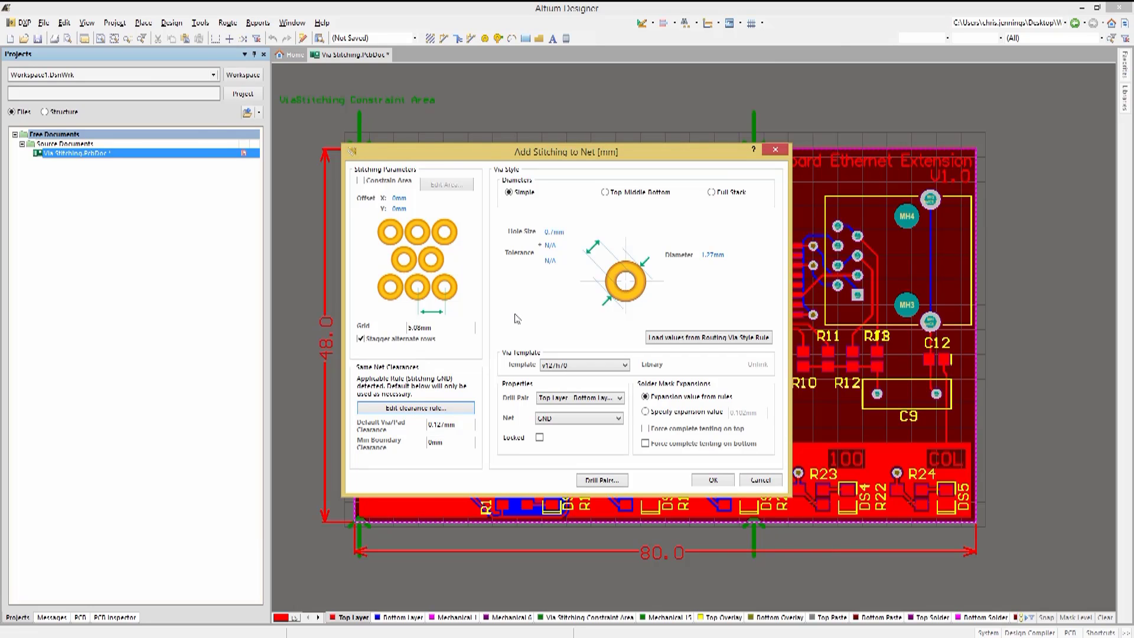
- Set the stitching grid to 3mm with staggered rows and add 69 GND vias
left_click(430, 207)
double_click(430, 208)
left_click_drag(432, 328, 409, 331)
type("3mm")
left_click(712, 480)
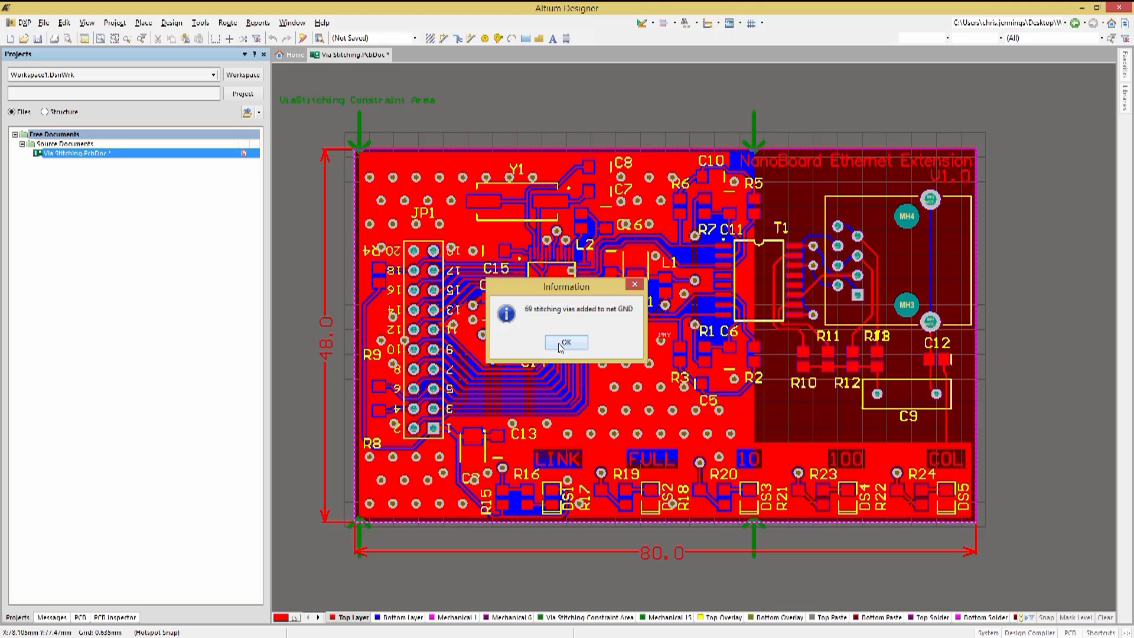
- Dismiss the 69-via report and remove the GND via stitching group from the board
left_click(566, 343)
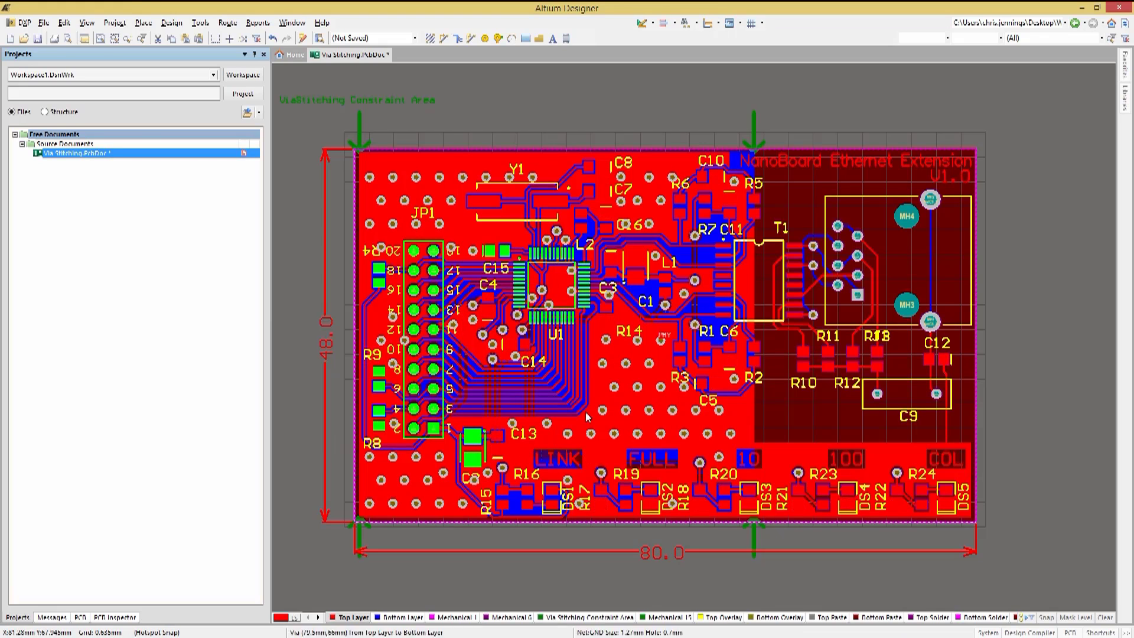
left_click(604, 413)
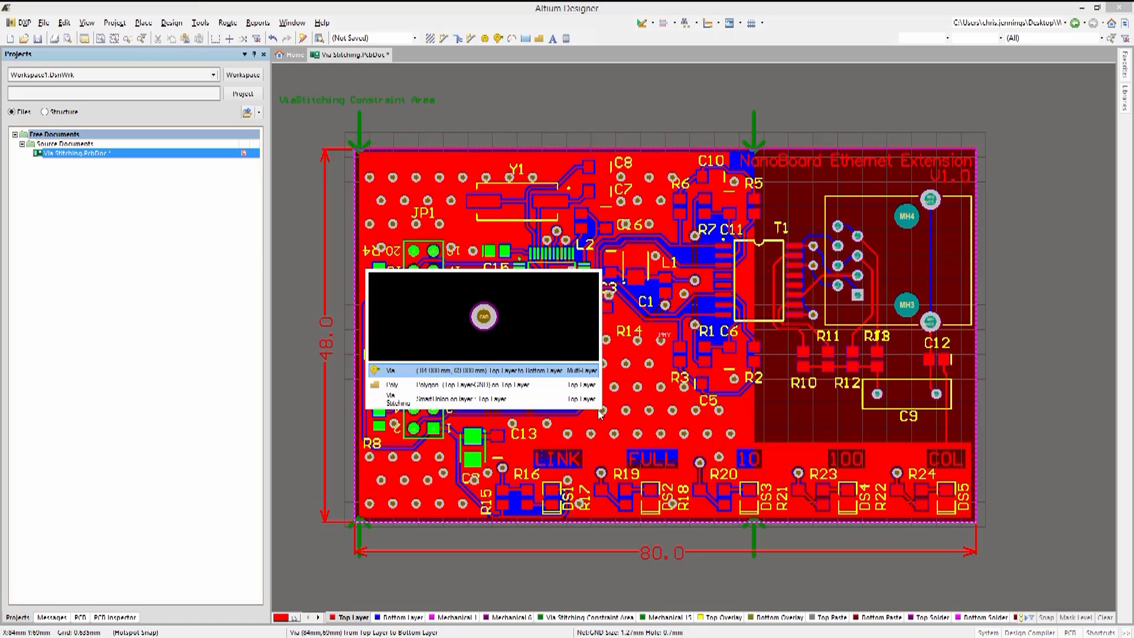
left_click(472, 400)
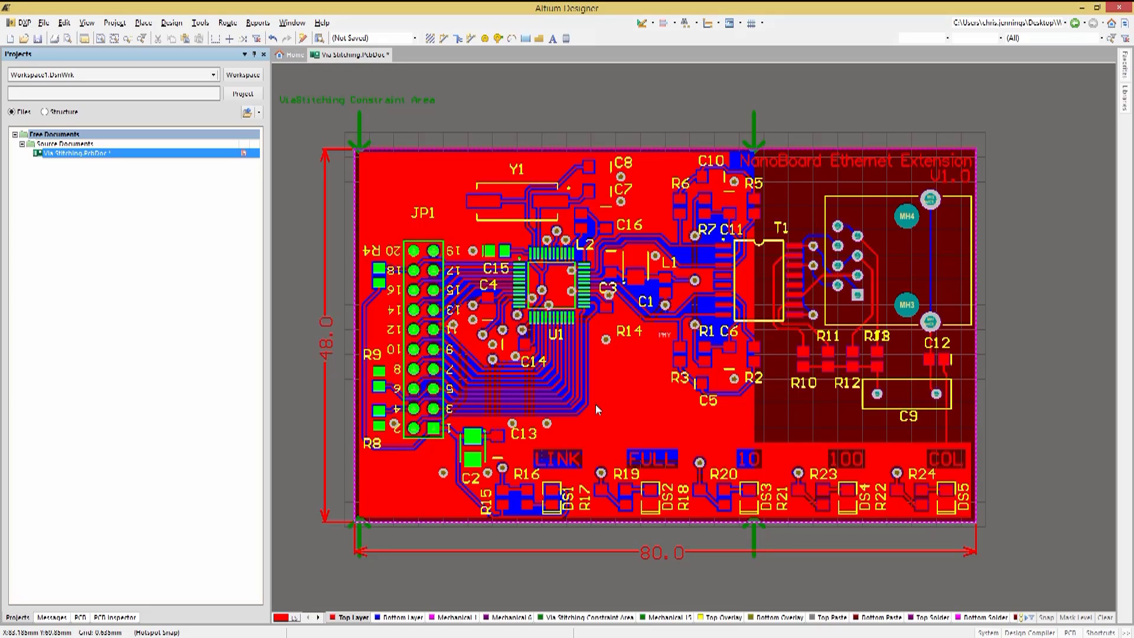
left_click(201, 22)
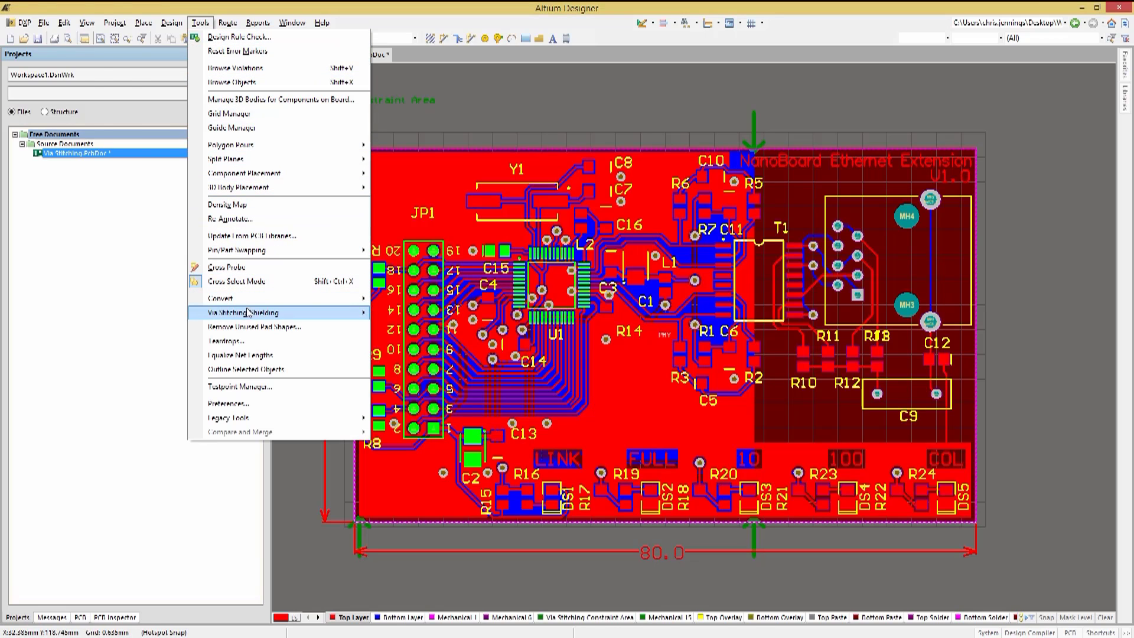
- Outline a constraint area over the board's left part and stitch GND vias only inside it
mouse_move(363, 313)
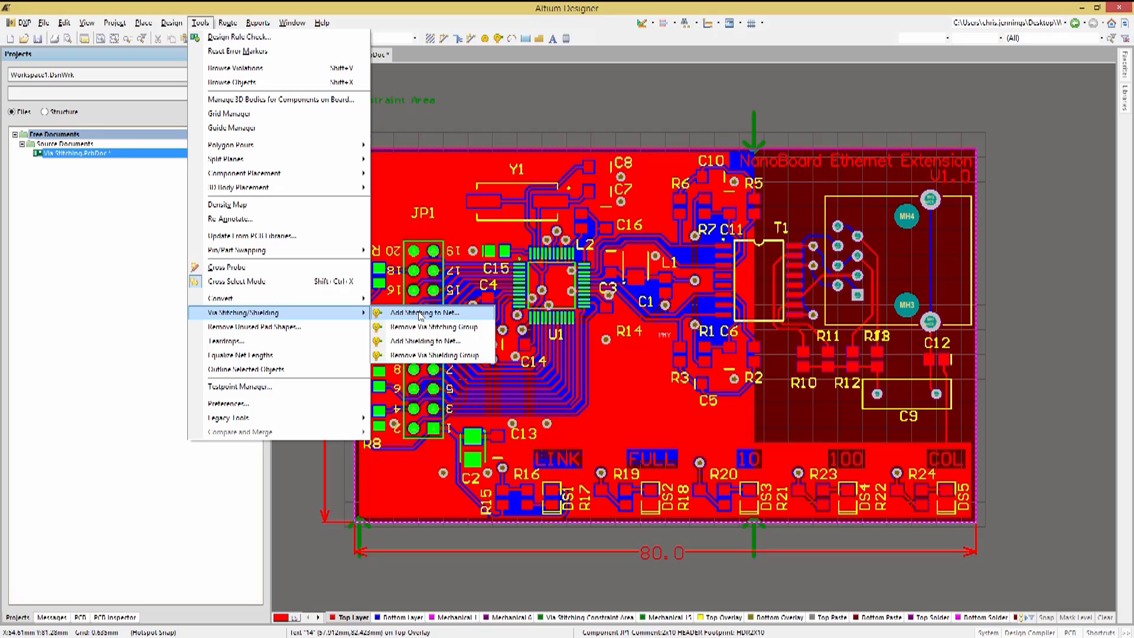
left_click(421, 315)
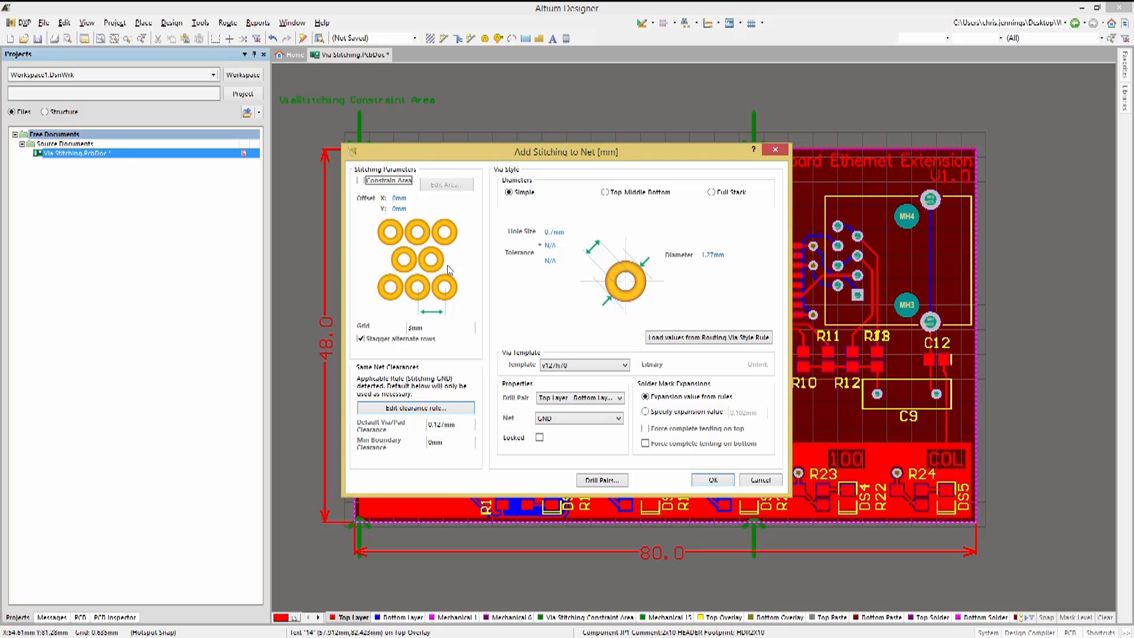
left_click(361, 182)
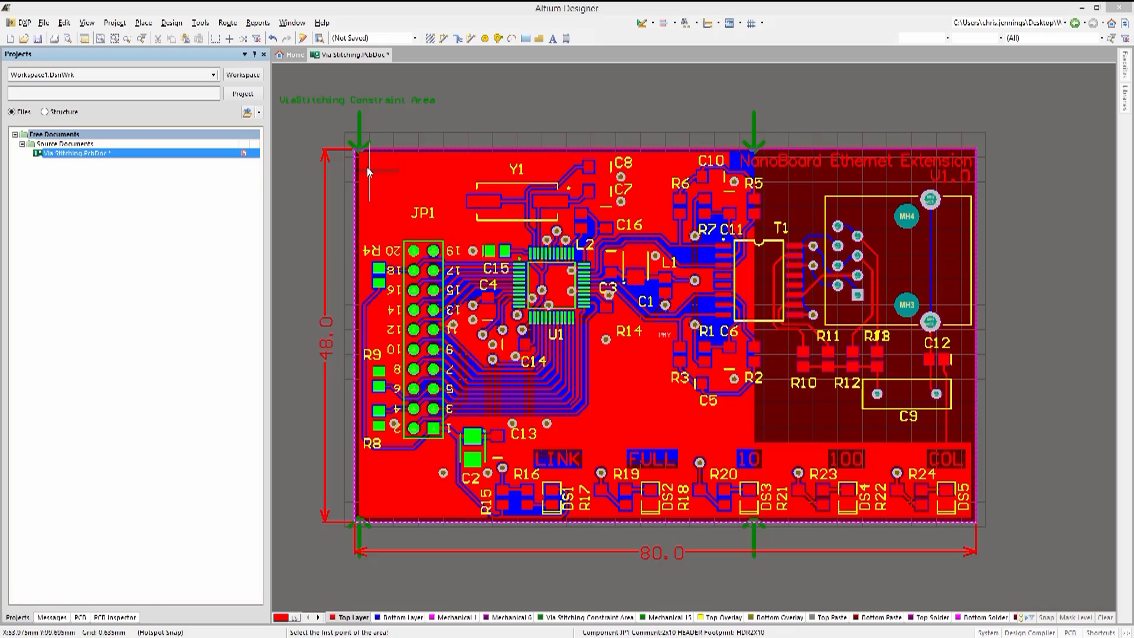
left_click(361, 156)
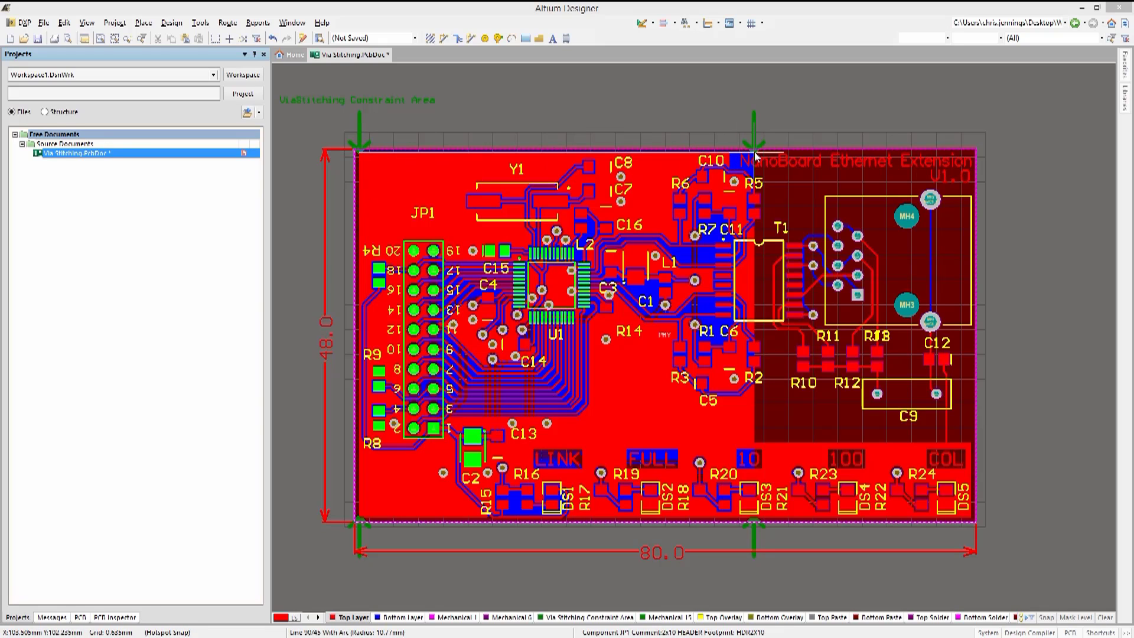
key("space")
left_click(743, 153)
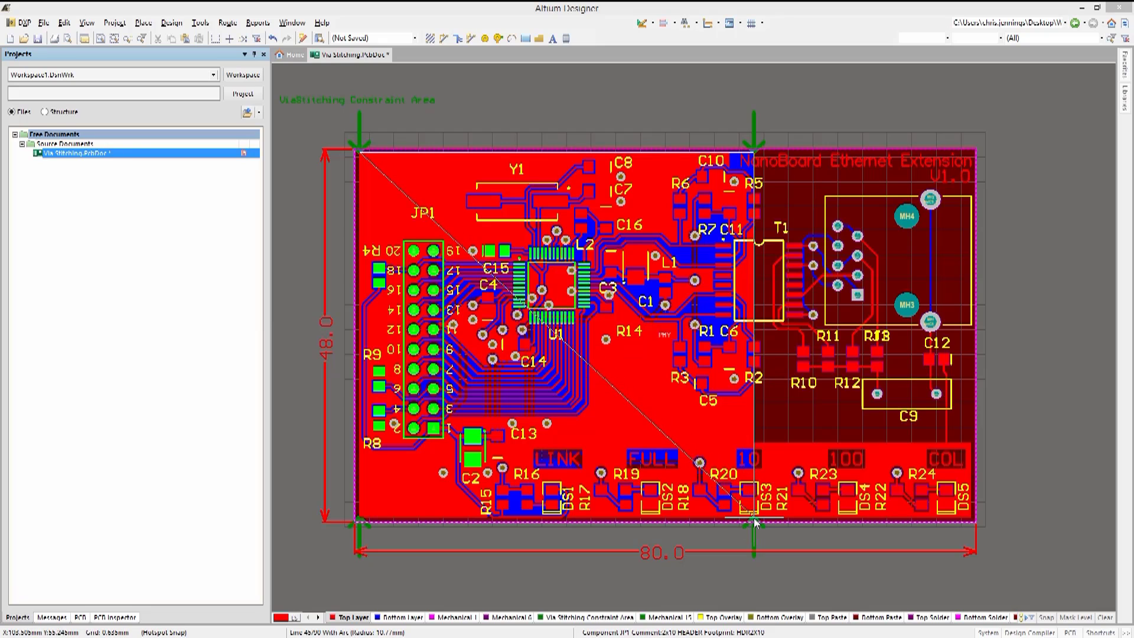
left_click(754, 519)
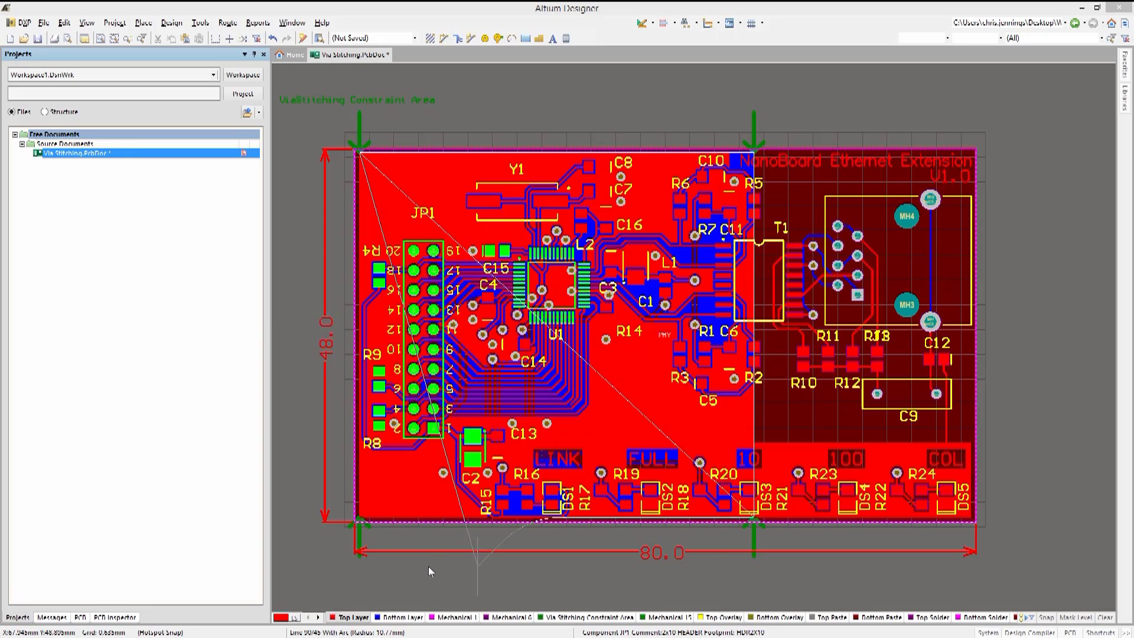
key("space")
left_click(361, 520)
right_click(360, 520)
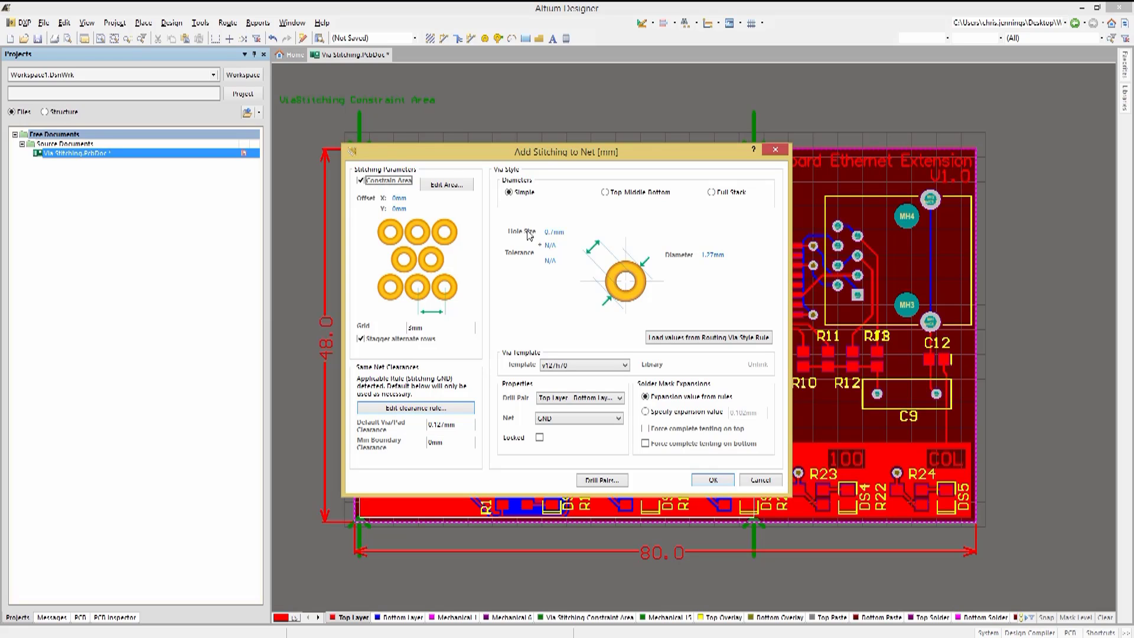
left_click(709, 480)
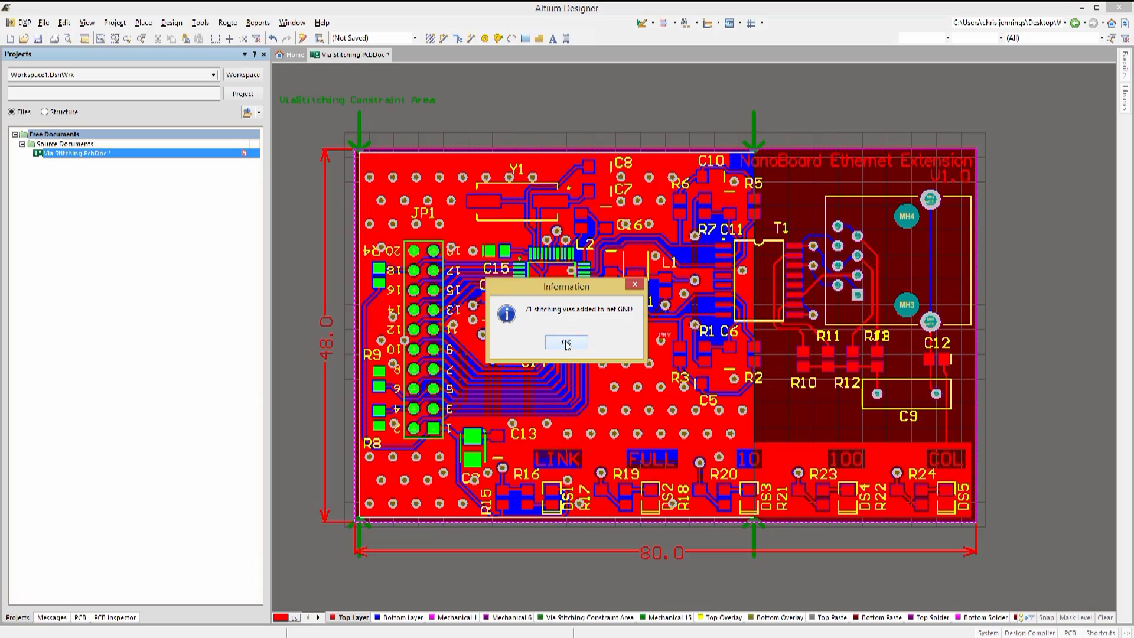
- Dismiss the stitching result and open the via stitching group's settings
left_click(566, 343)
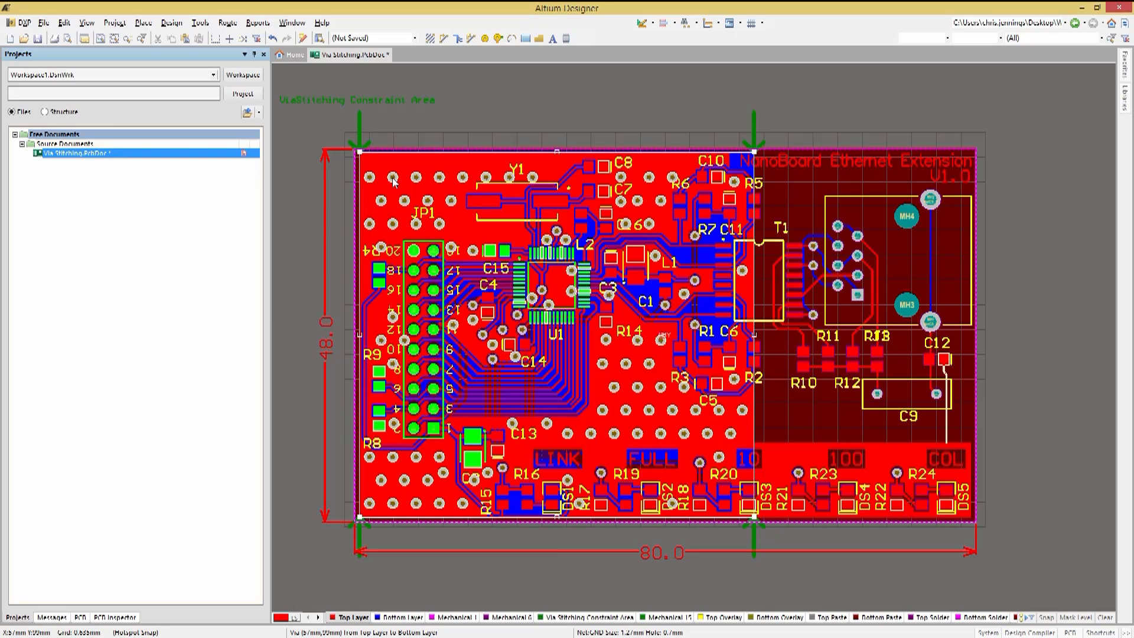
double_click(395, 182)
key("Down")
key("Return")
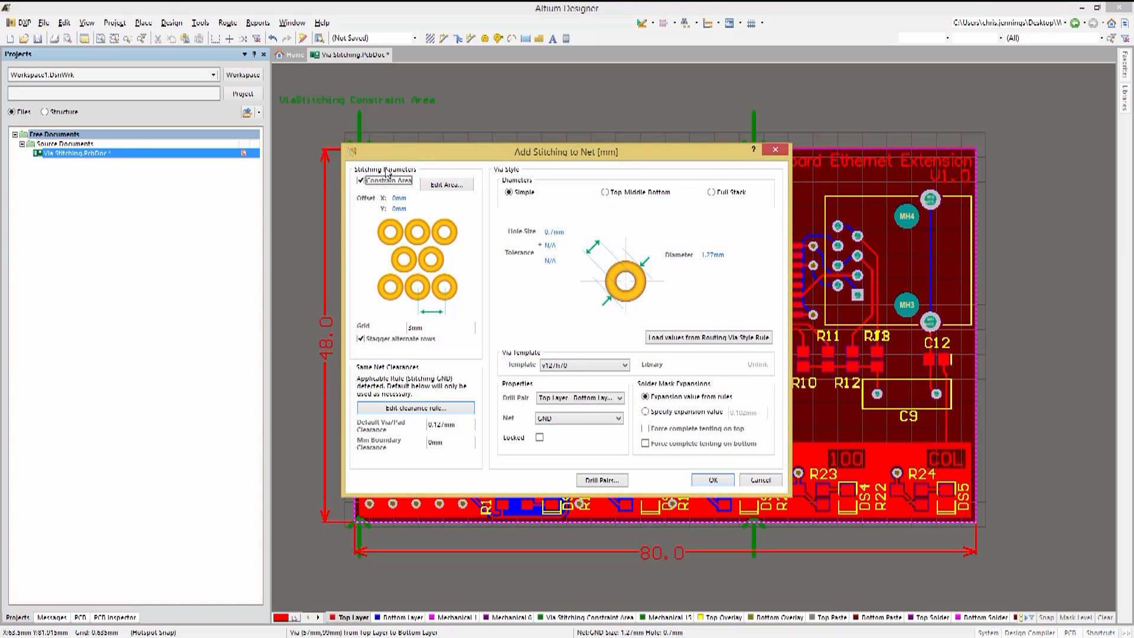
- Change the stitching X and Y offsets to 1mm and regenerate the GND vias
left_click(396, 197)
key("BackSpace")
type("1")
left_click(396, 208)
key("BackSpace")
type("1")
left_click_drag(625, 160, 795, 171)
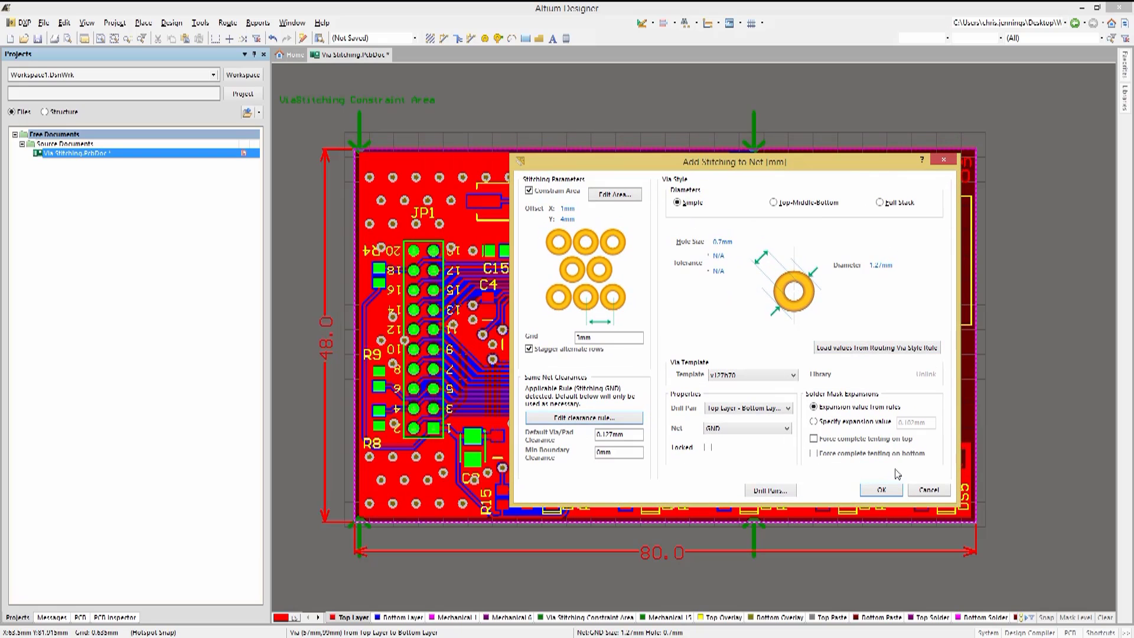
left_click(879, 490)
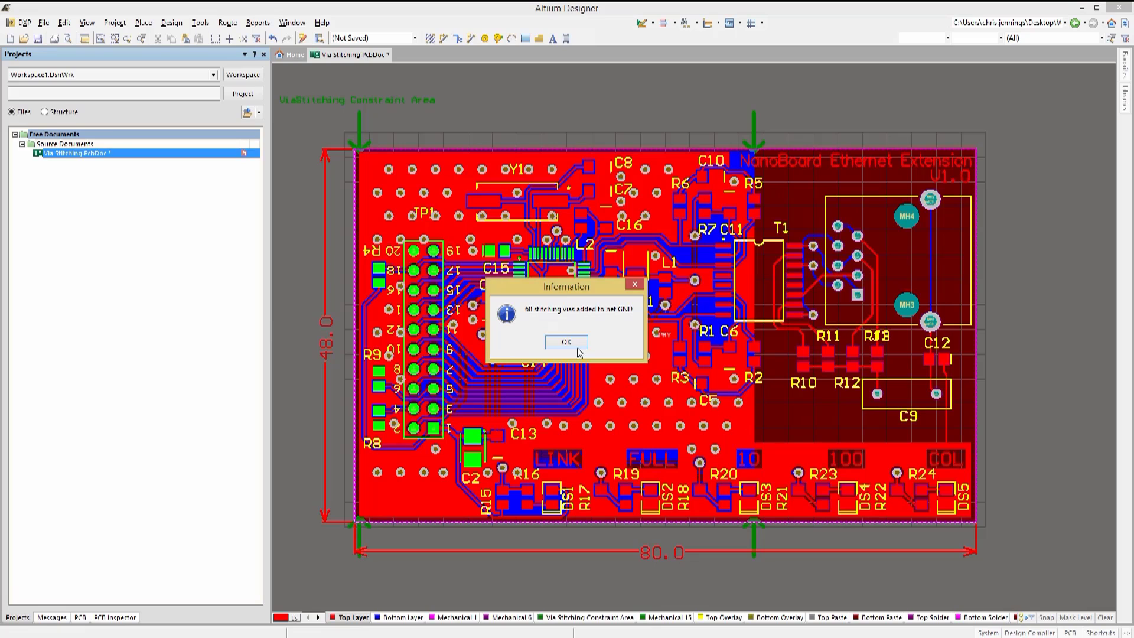
- Delete the single stitching via overlapping the Y1 crystal area
left_click(566, 342)
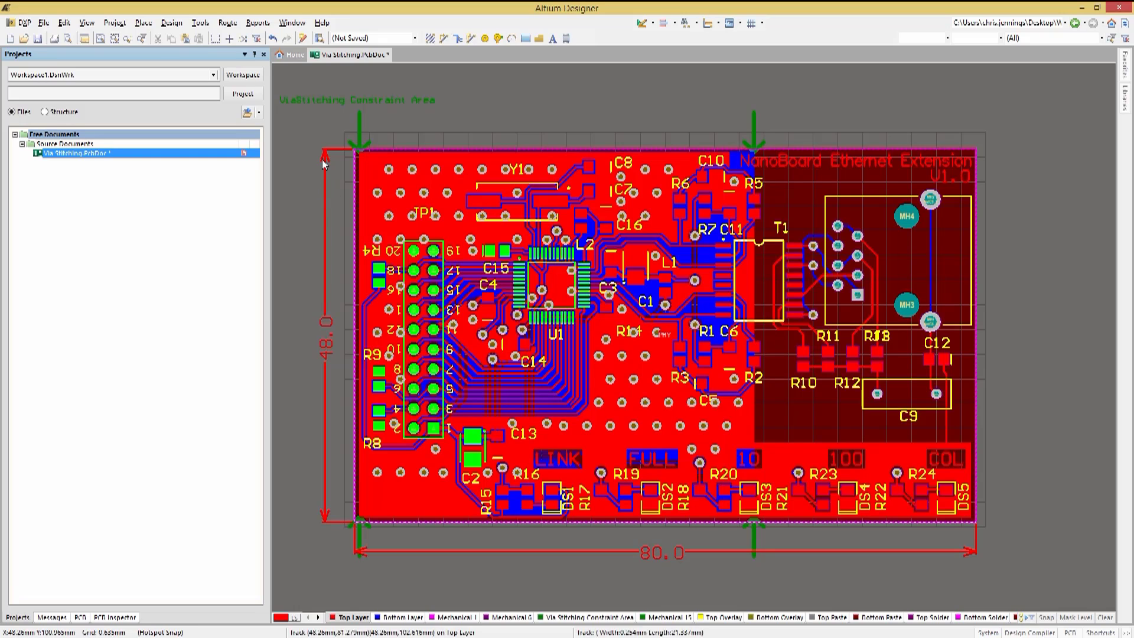
left_click(536, 290)
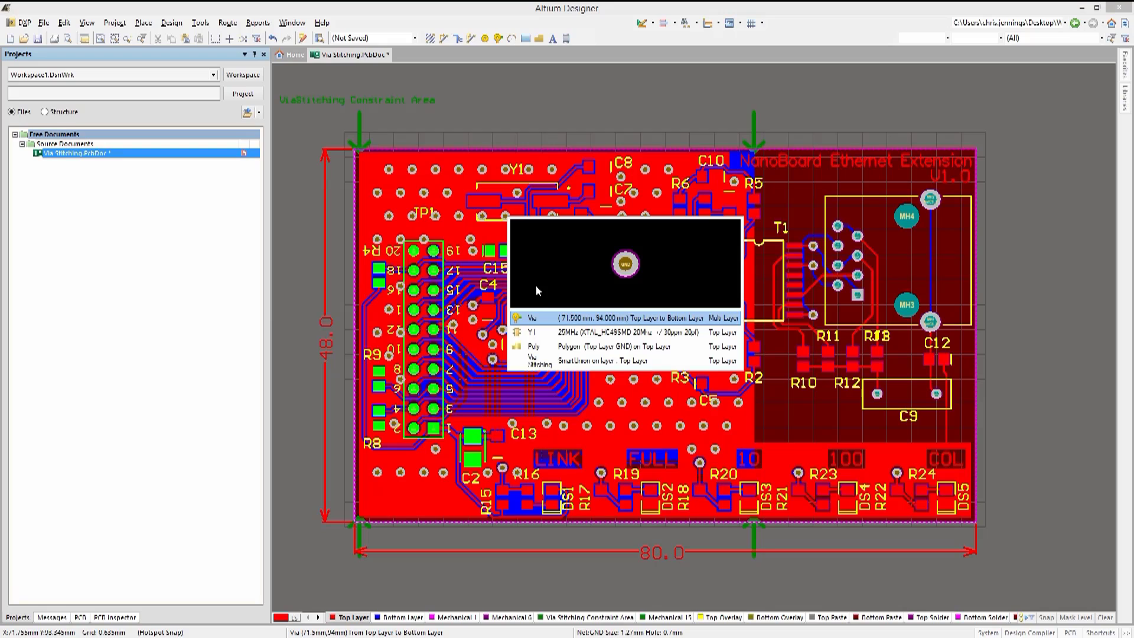
left_click(531, 319)
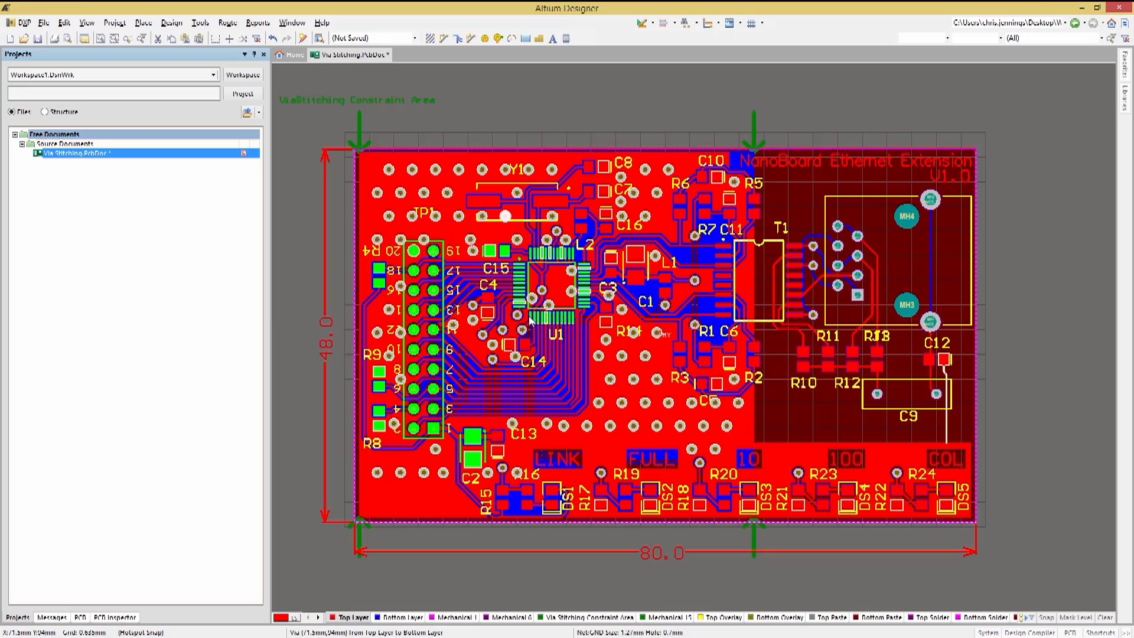
key("Delete")
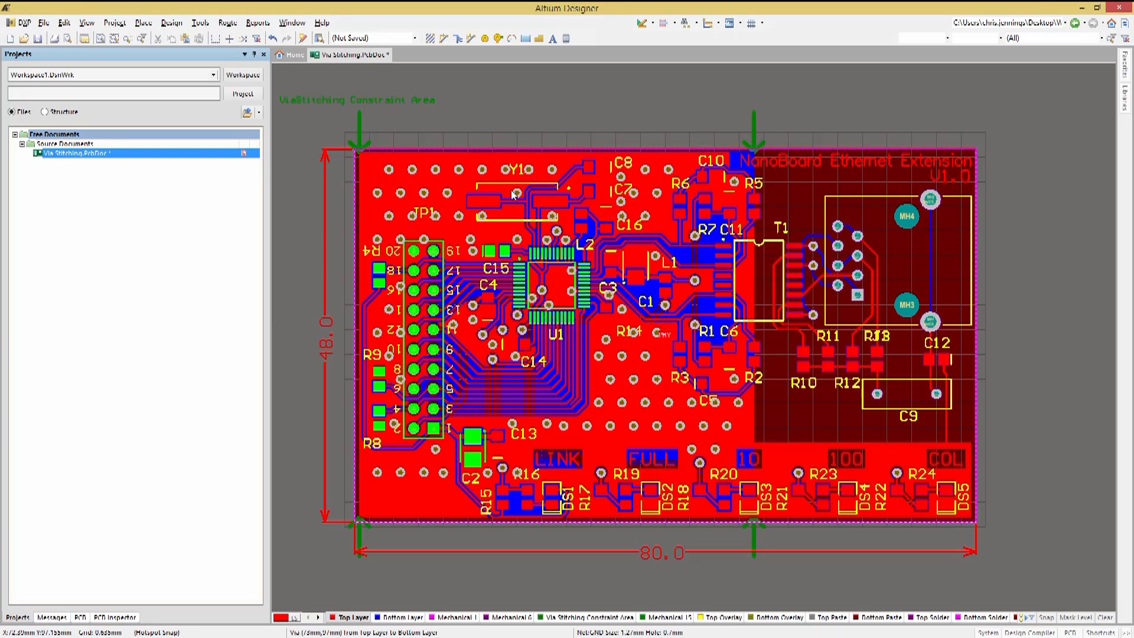
left_click(200, 22)
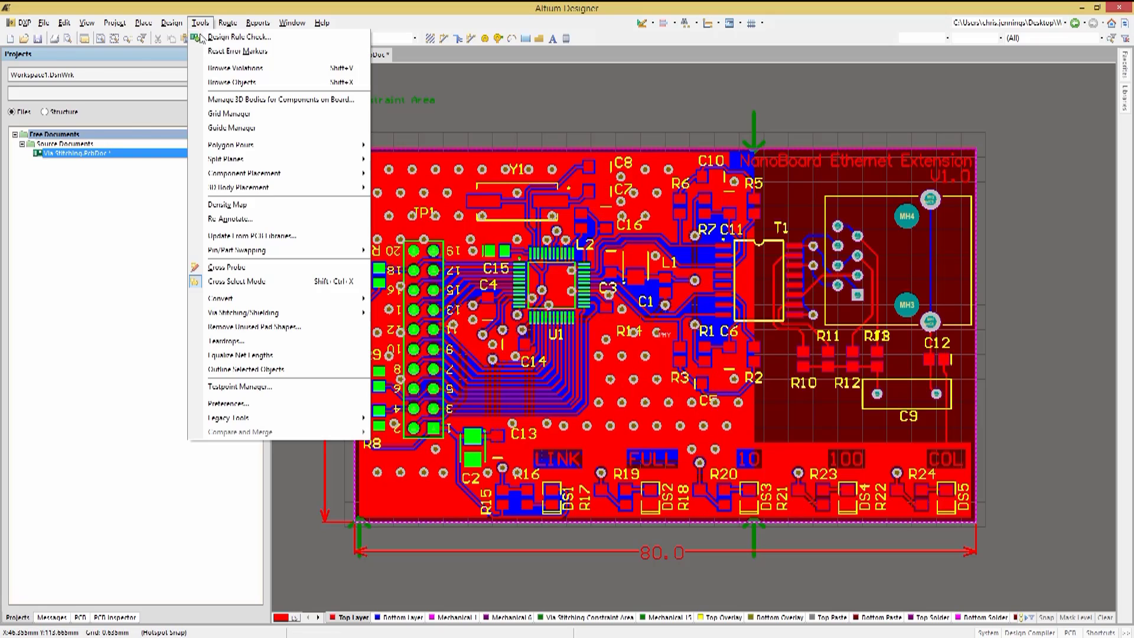
- Remove the via stitching group and place a polygon pour cutout below C5
mouse_move(290, 313)
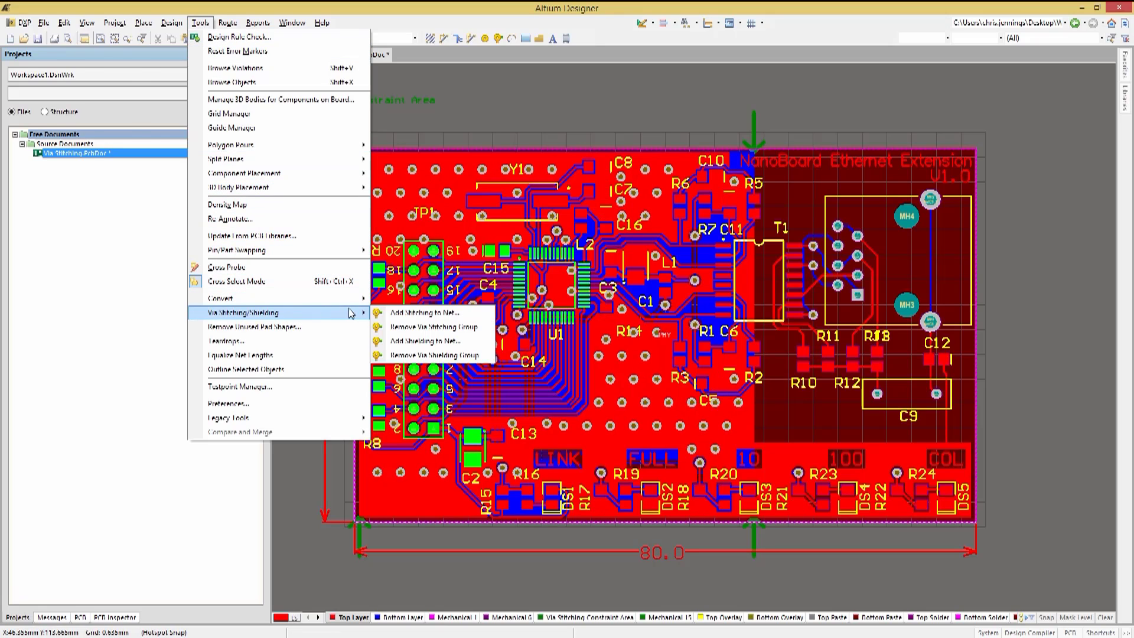
left_click(415, 327)
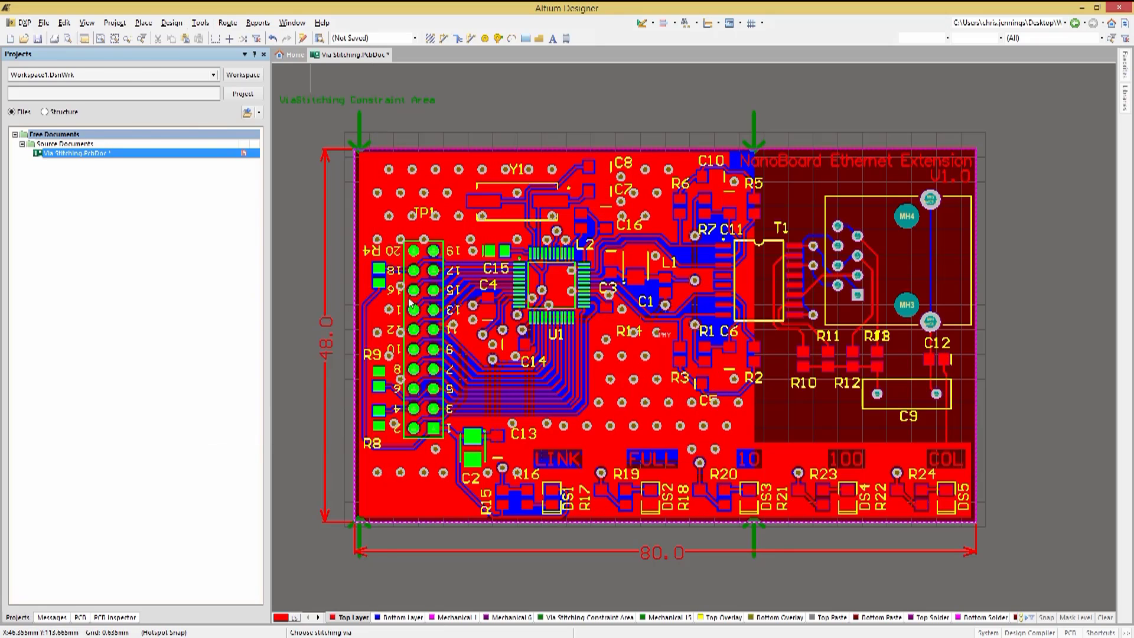
left_click(378, 193)
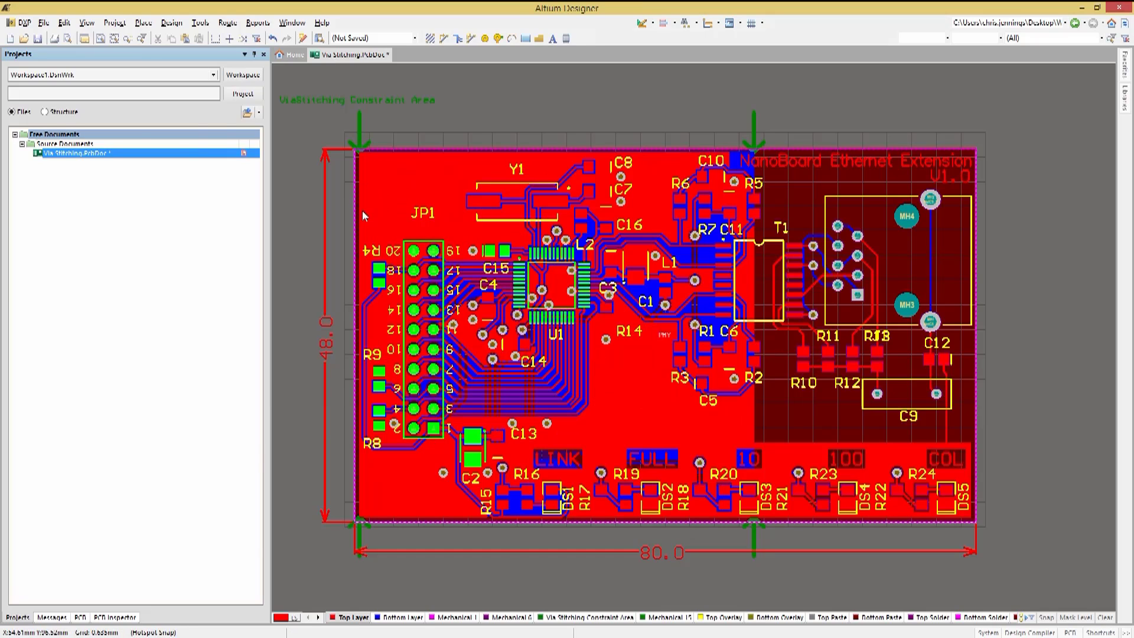
left_click(143, 22)
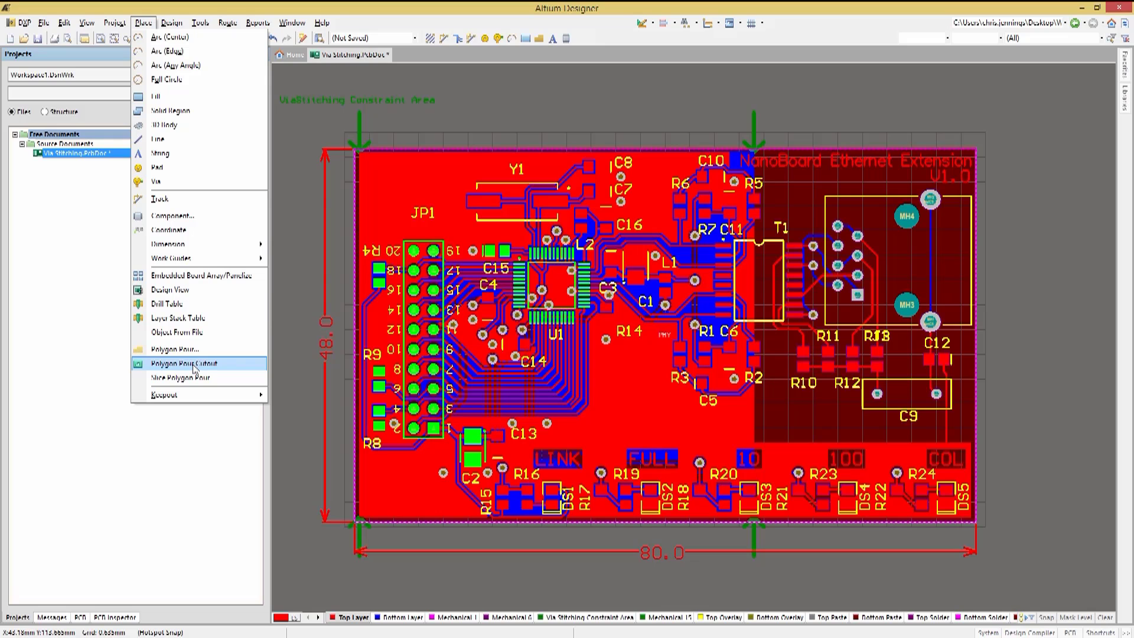
left_click(195, 369)
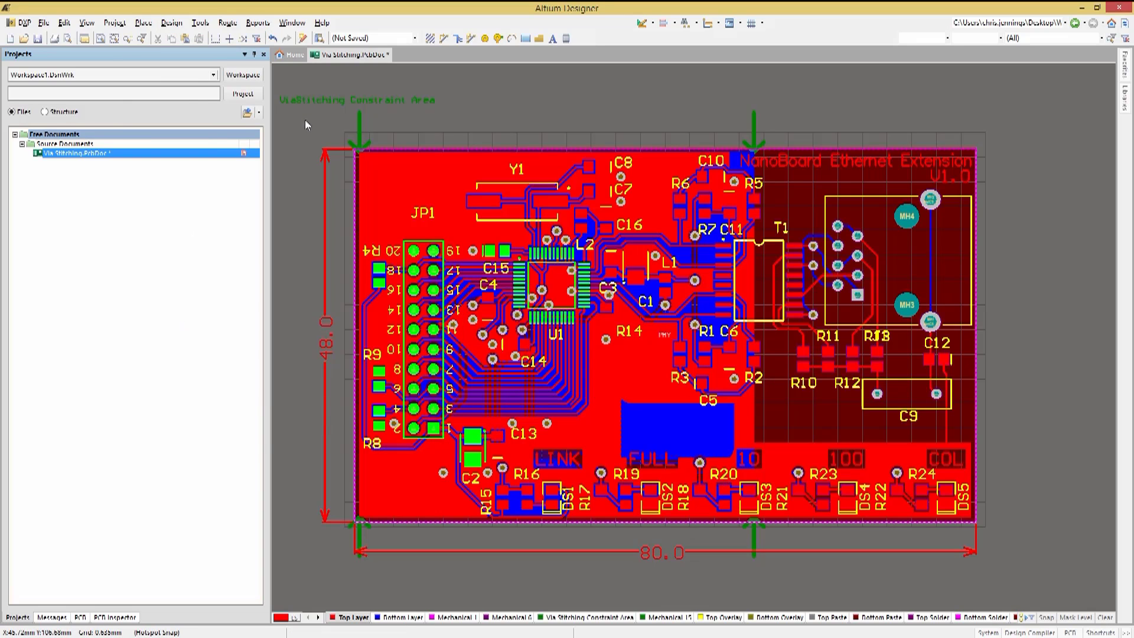
- Restitch the board with GND vias and dismiss the result message
left_click(200, 22)
mouse_move(260, 308)
left_click(414, 310)
left_click(704, 481)
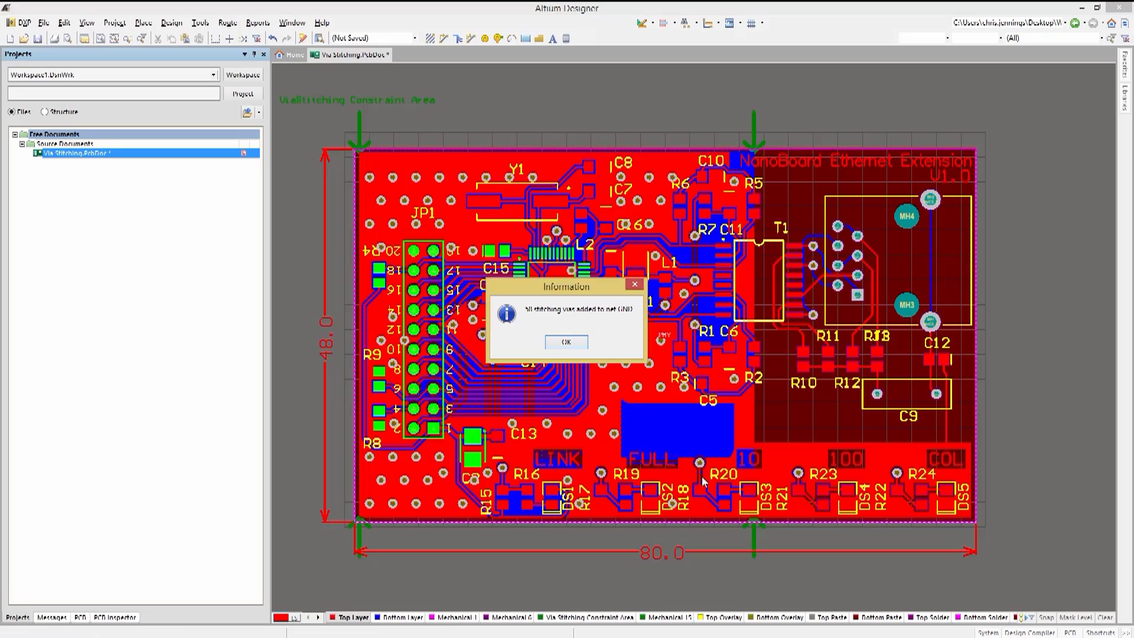
key("Return")
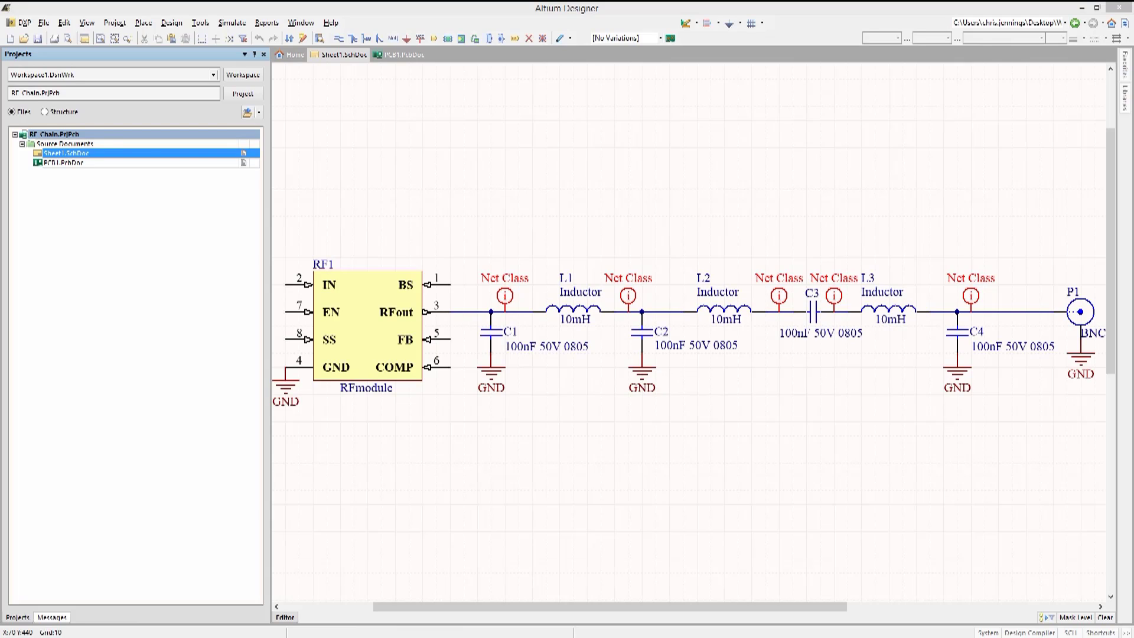
- Inspect the Net Class directive above C1, then open PCB1.PcbDoc from the Projects panel
left_click(505, 296)
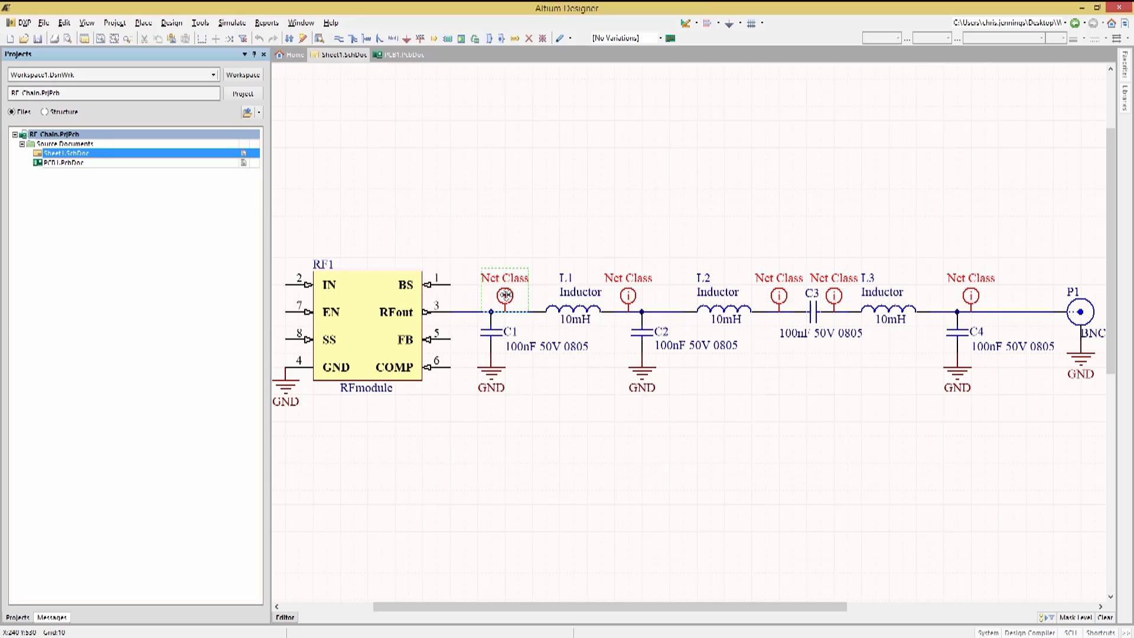
double_click(505, 296)
left_click(684, 455)
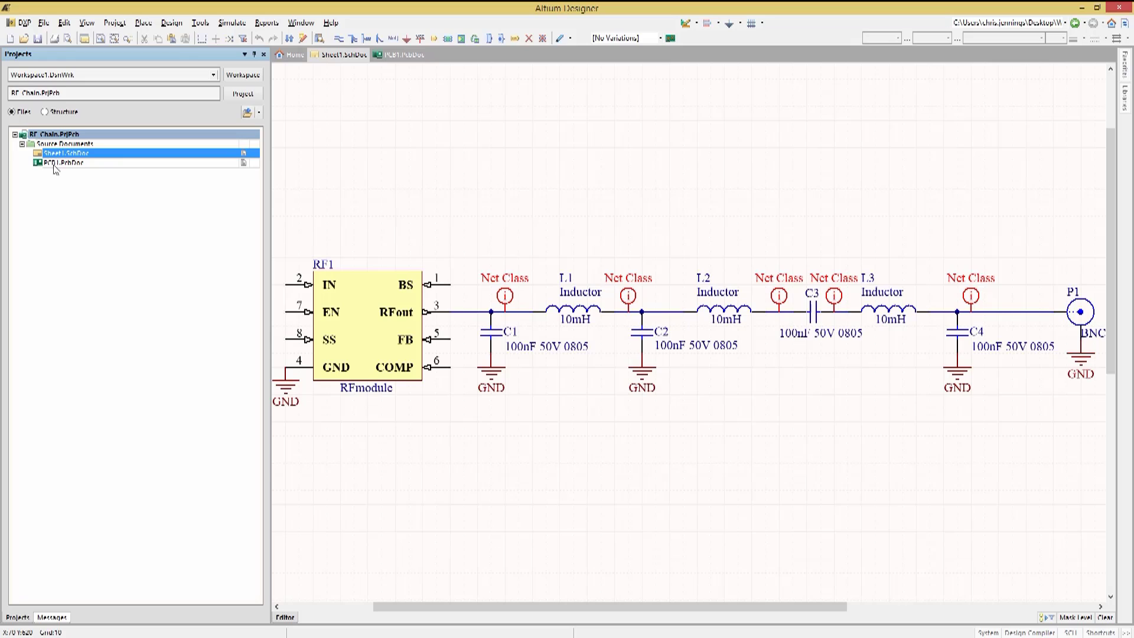
double_click(54, 166)
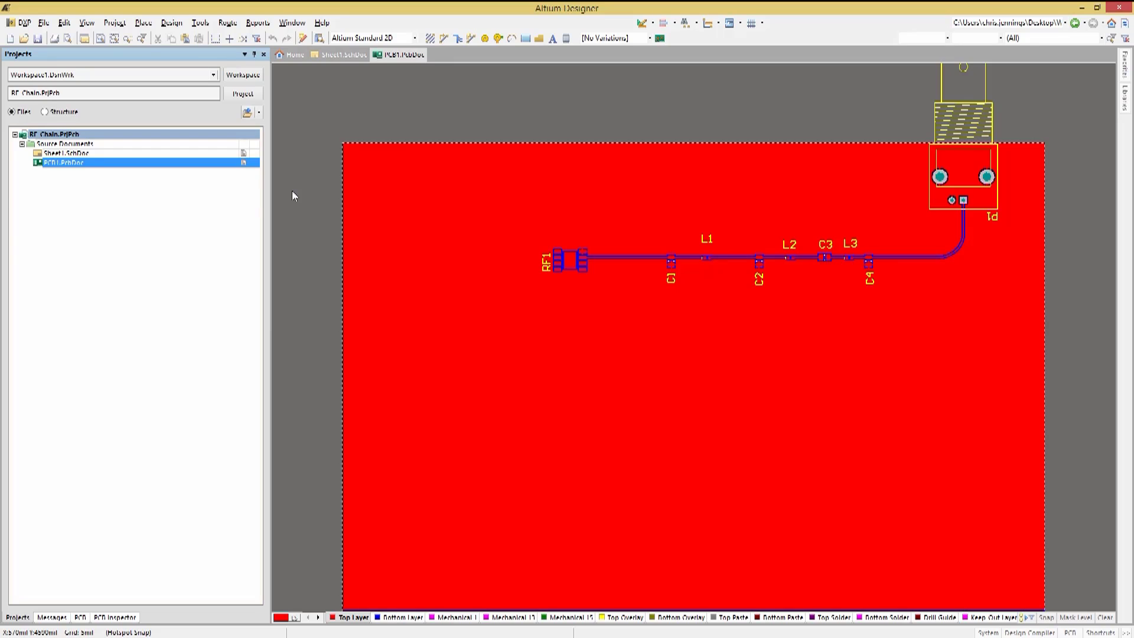
- Add 2 staggered rows of GND shielding vias around the RF1-to-C1 trace on net NetC1_2
left_click(619, 258)
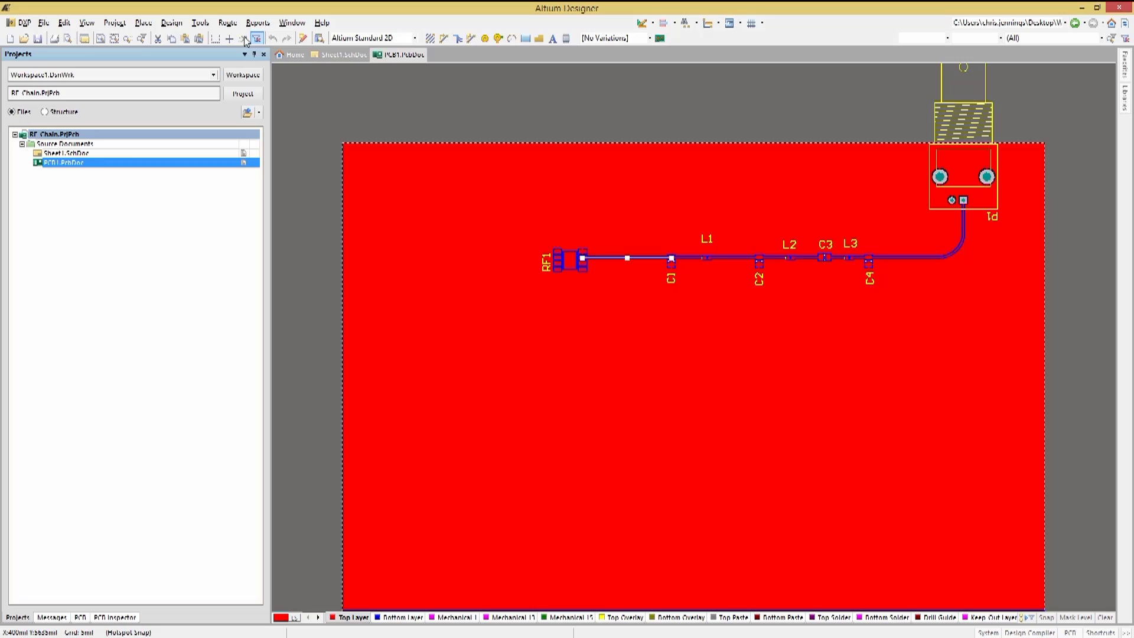
left_click(200, 23)
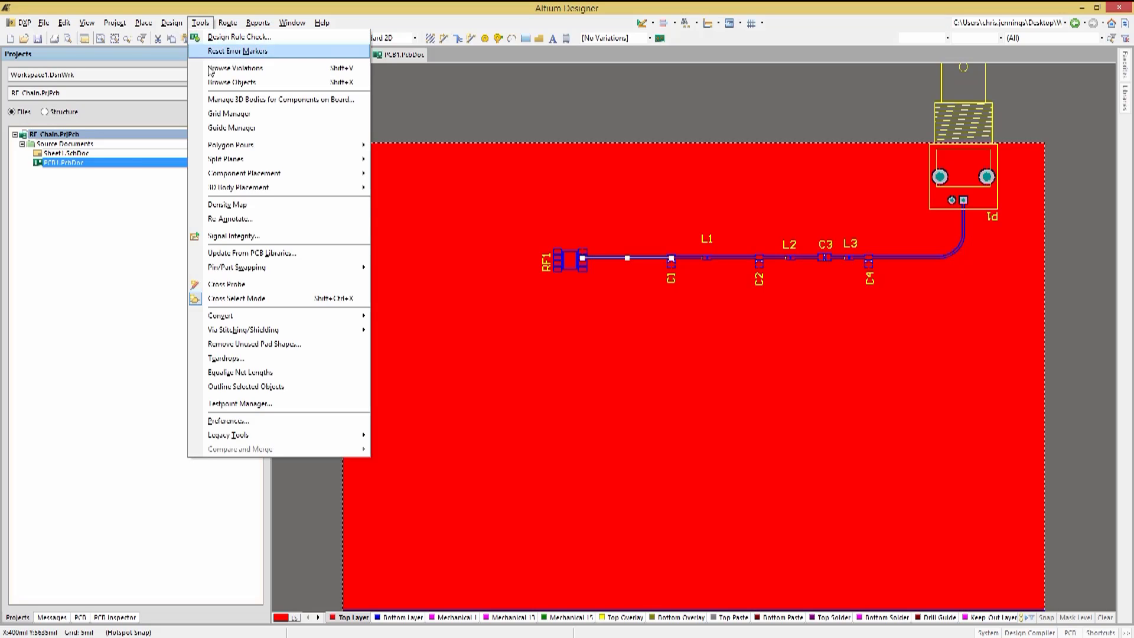
mouse_move(258, 332)
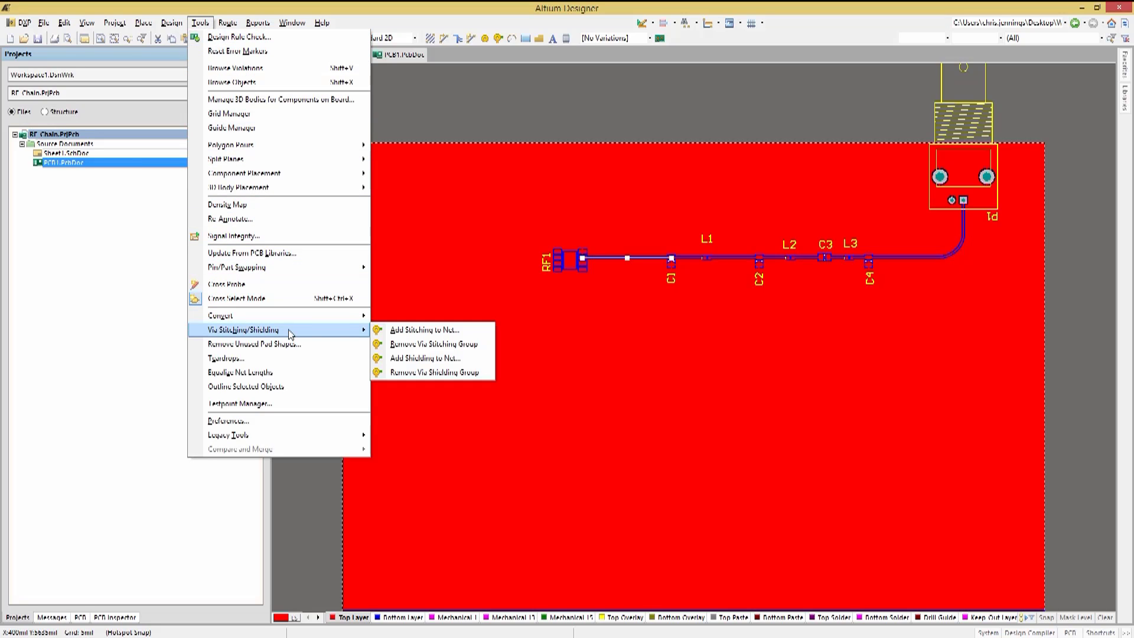
left_click(425, 358)
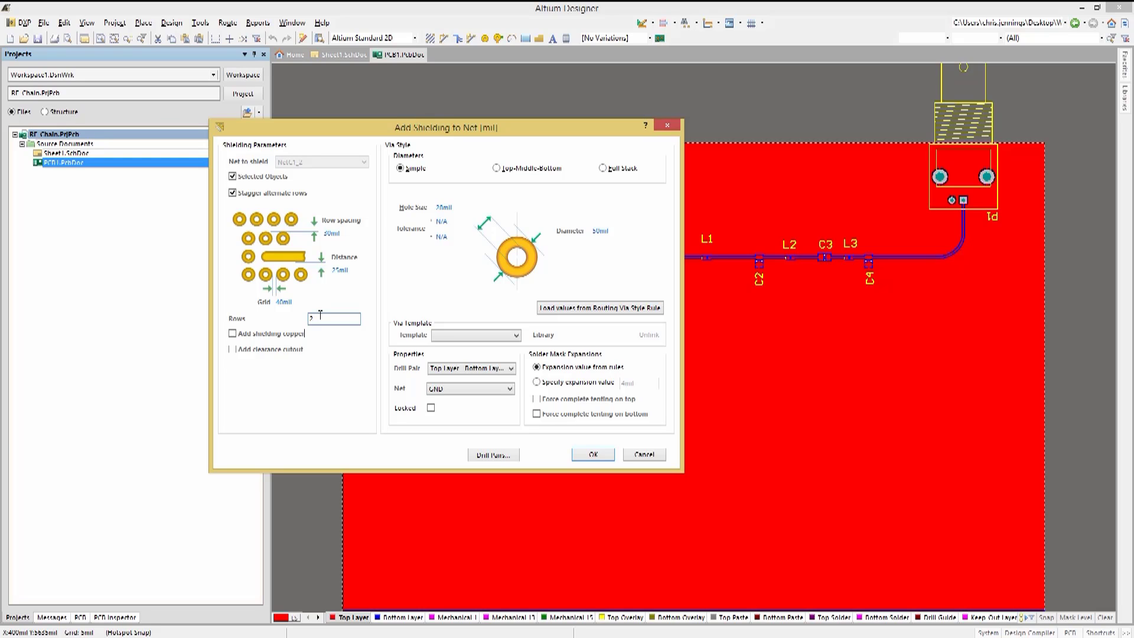
left_click(401, 169)
left_click(591, 456)
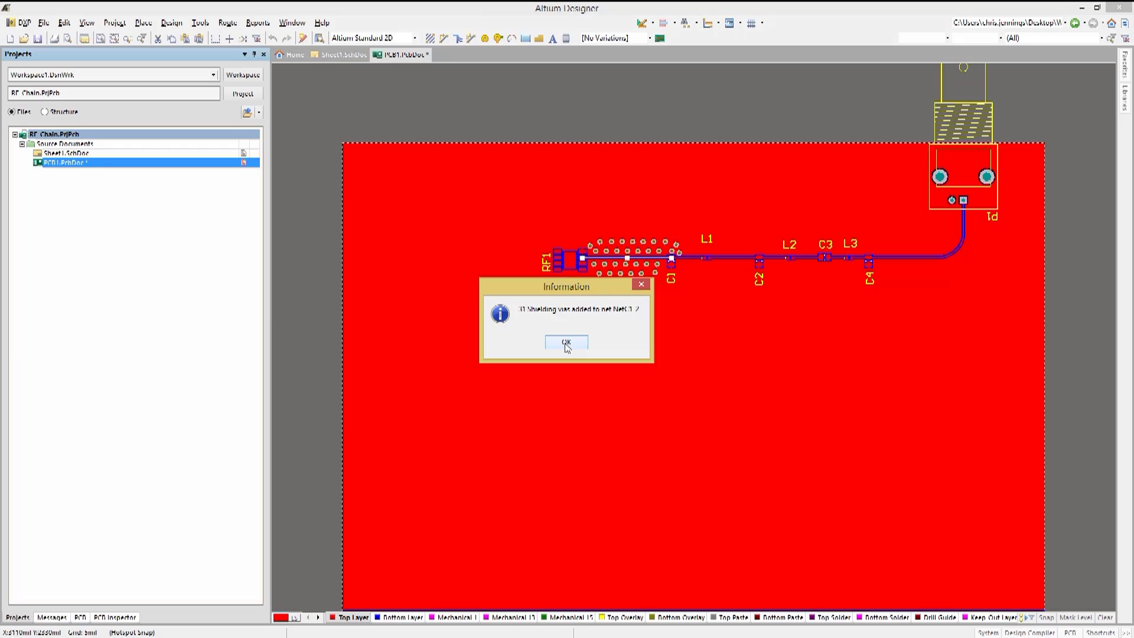
left_click(566, 343)
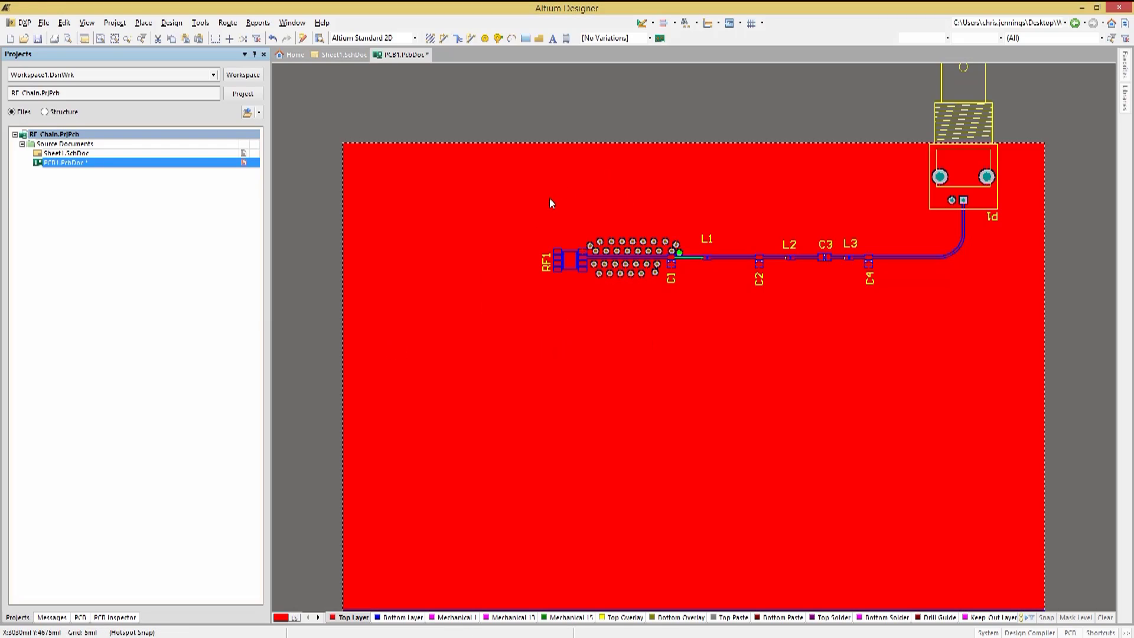
- Undo the short via group and add shielding vias along the whole RFchain net class
left_click(678, 257)
key("ctrl+z")
left_click(80, 617)
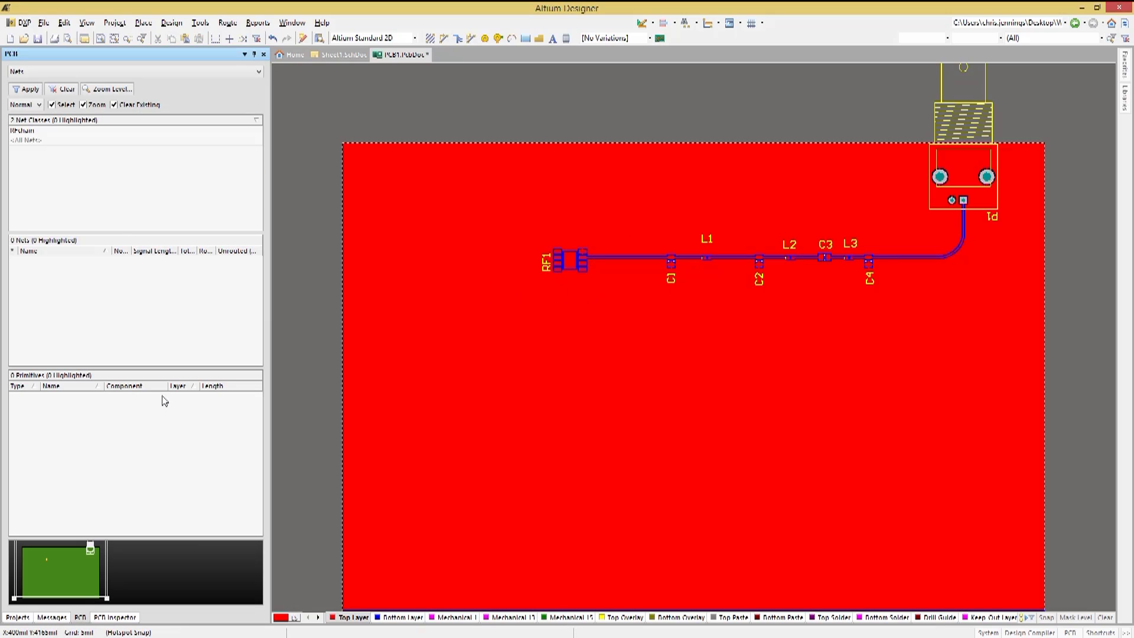
left_click(20, 132)
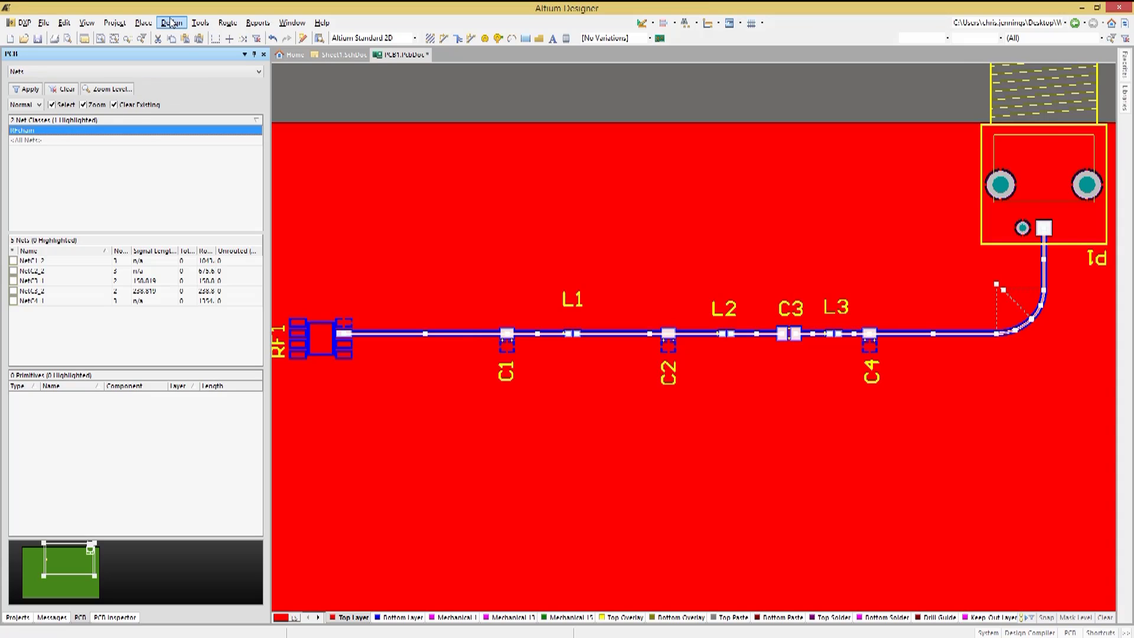
left_click(195, 23)
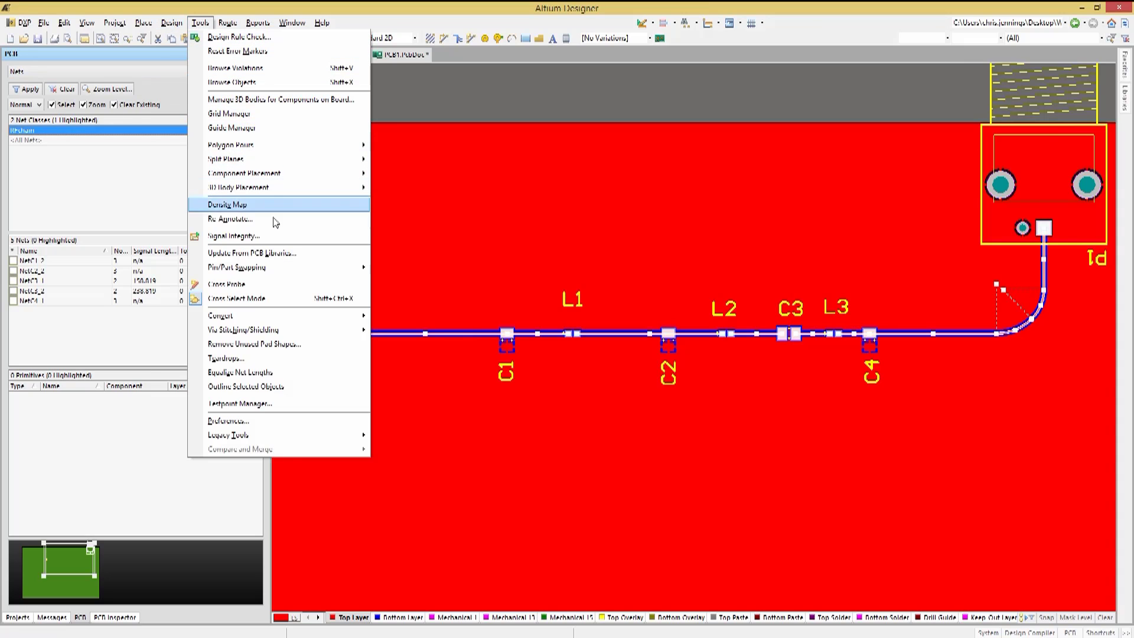
mouse_move(274, 330)
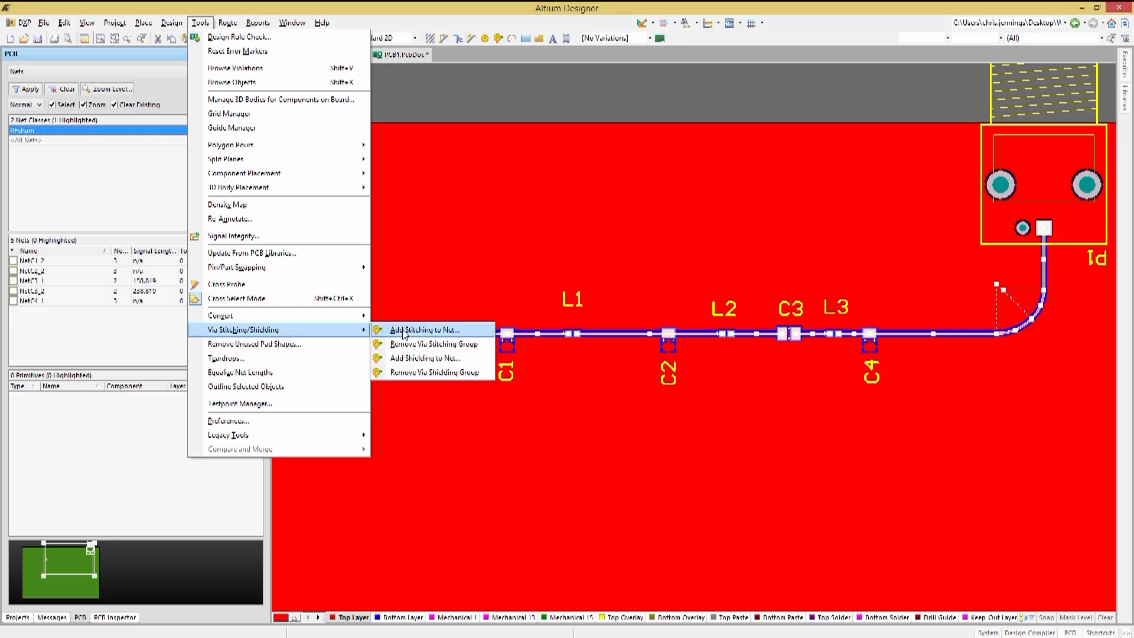
left_click(423, 360)
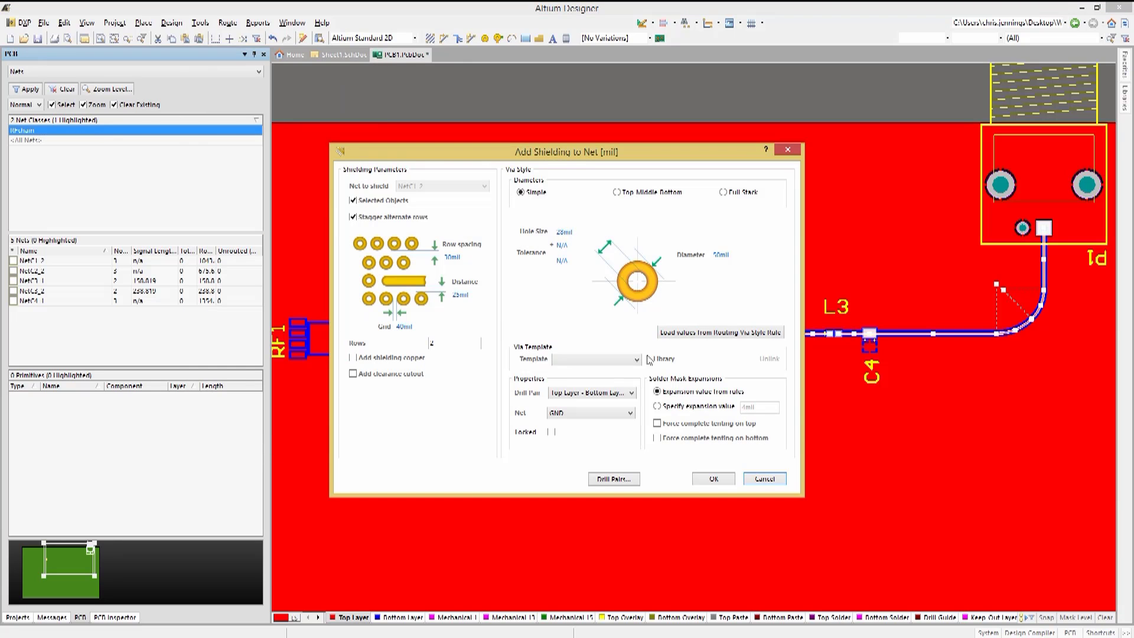
left_click(710, 479)
key("Return")
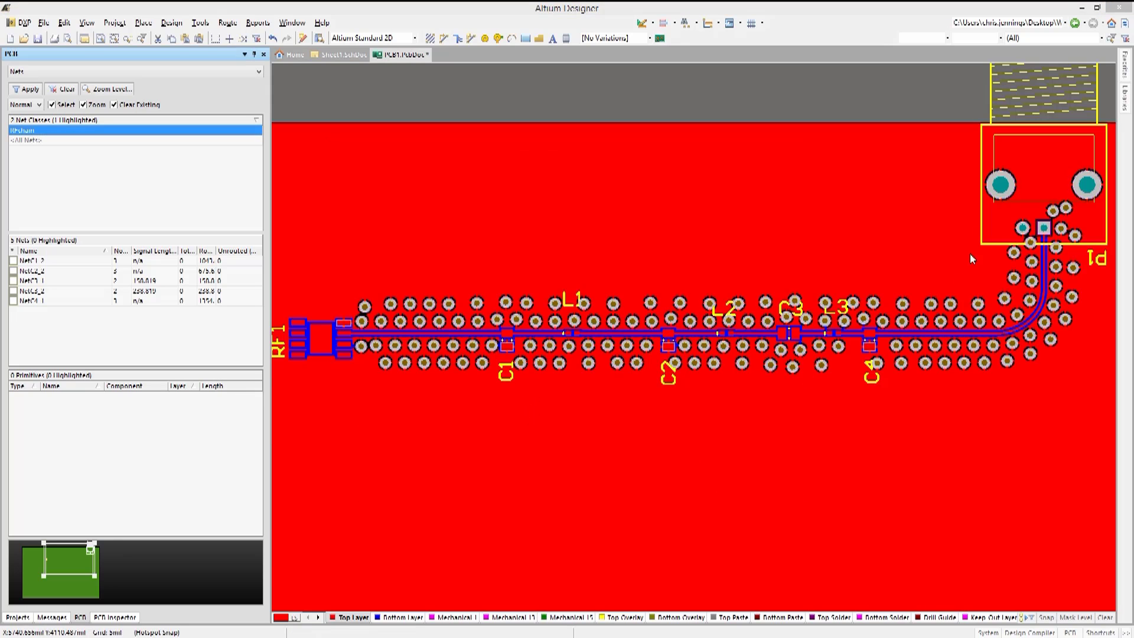
- Delete the single shielding via near P1
left_click(1054, 216)
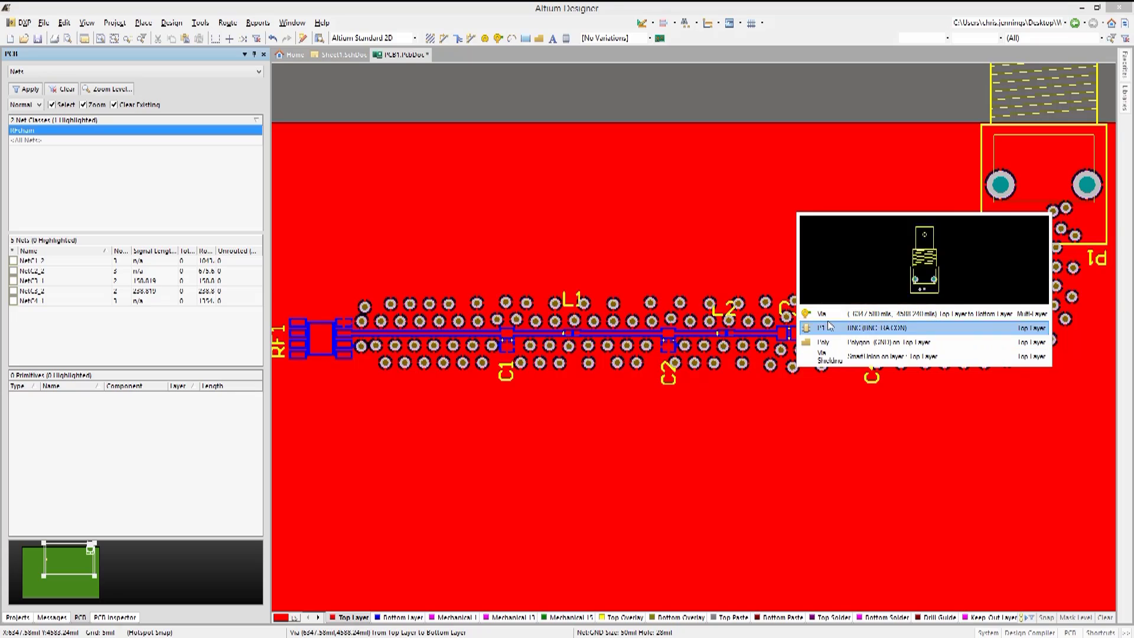
left_click(828, 316)
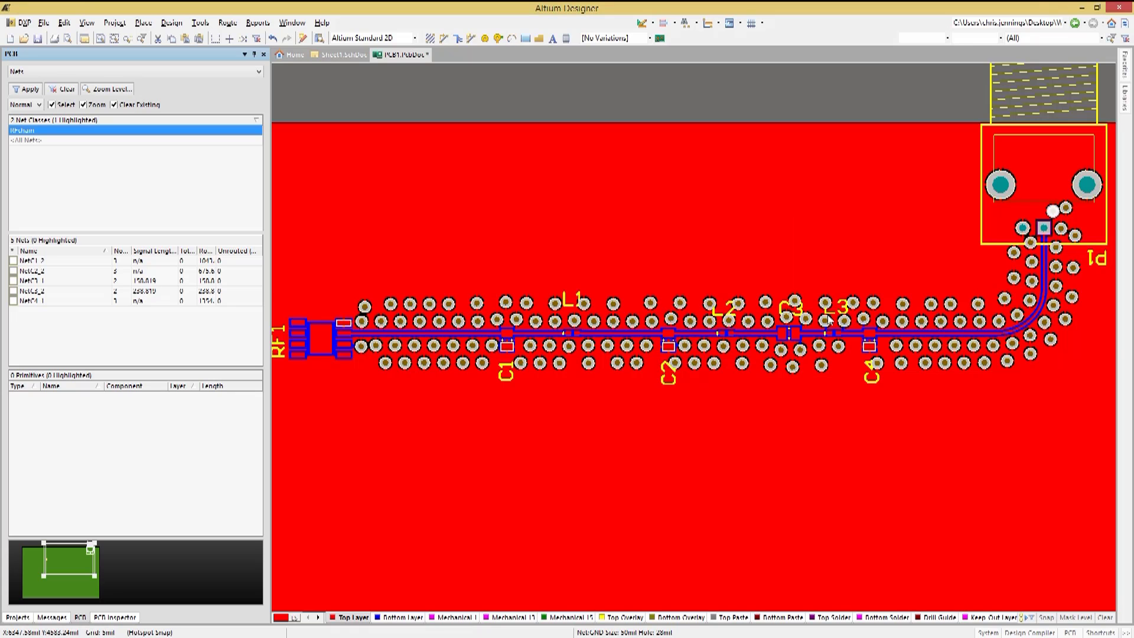
key("Delete")
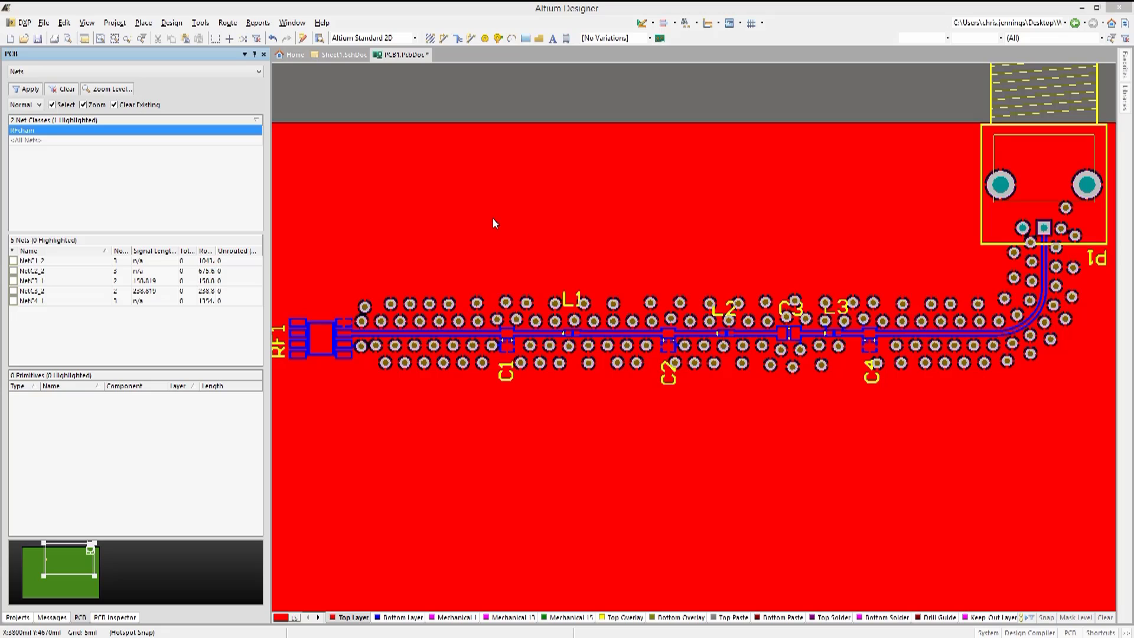
- Delete the entire Via Shielding group and the top-layer copper polygon pour
left_click(461, 293)
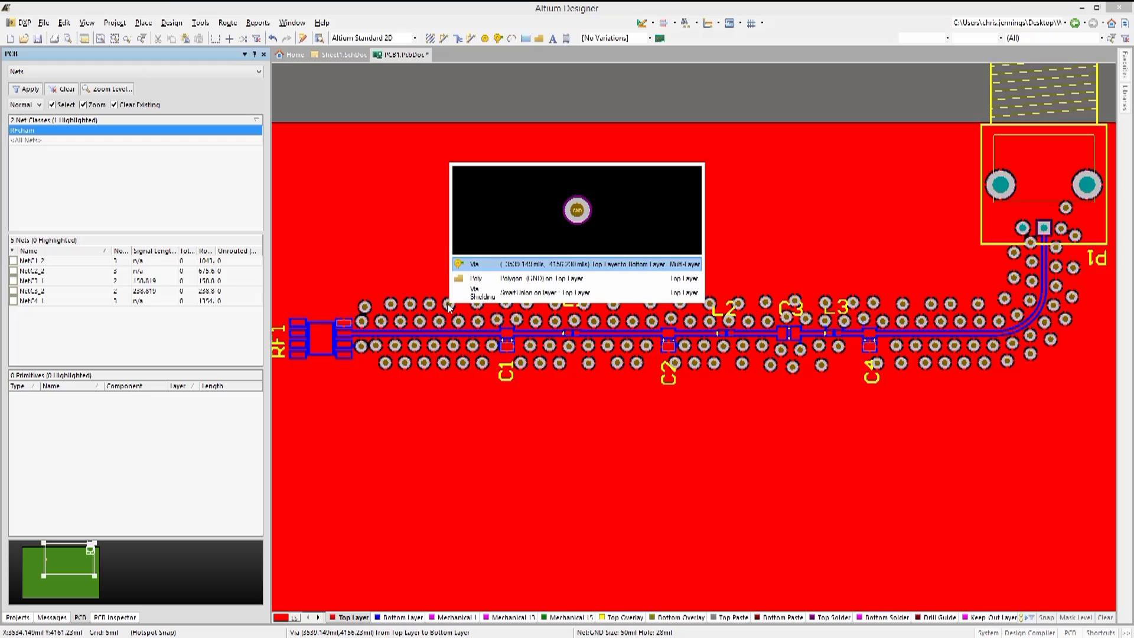
left_click(461, 293)
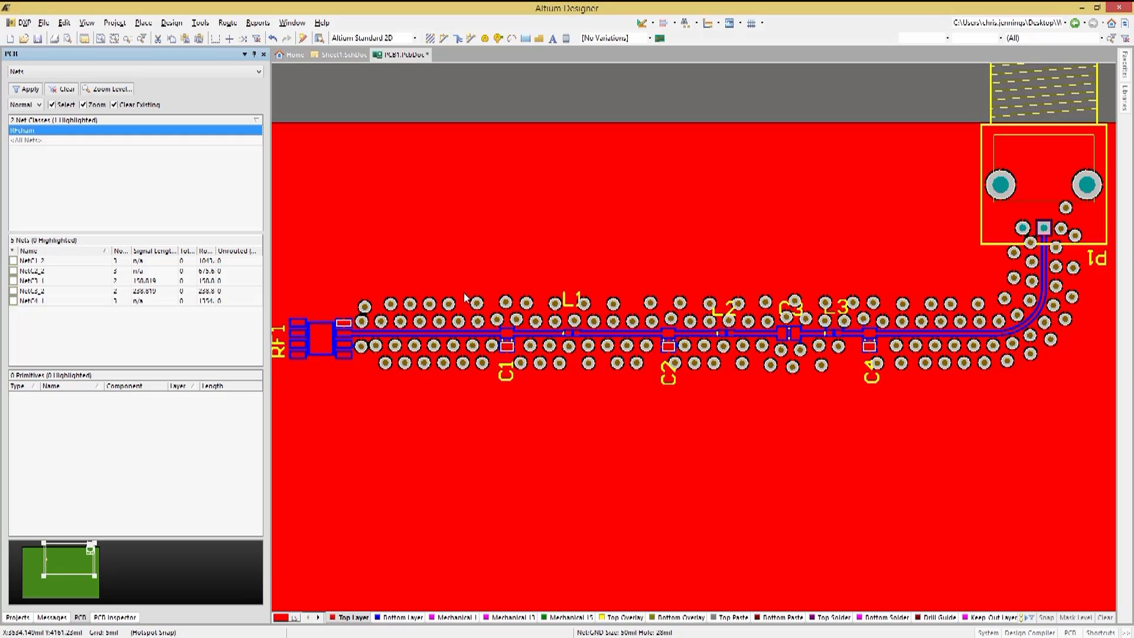
key("Delete")
left_click(372, 217)
key("Delete")
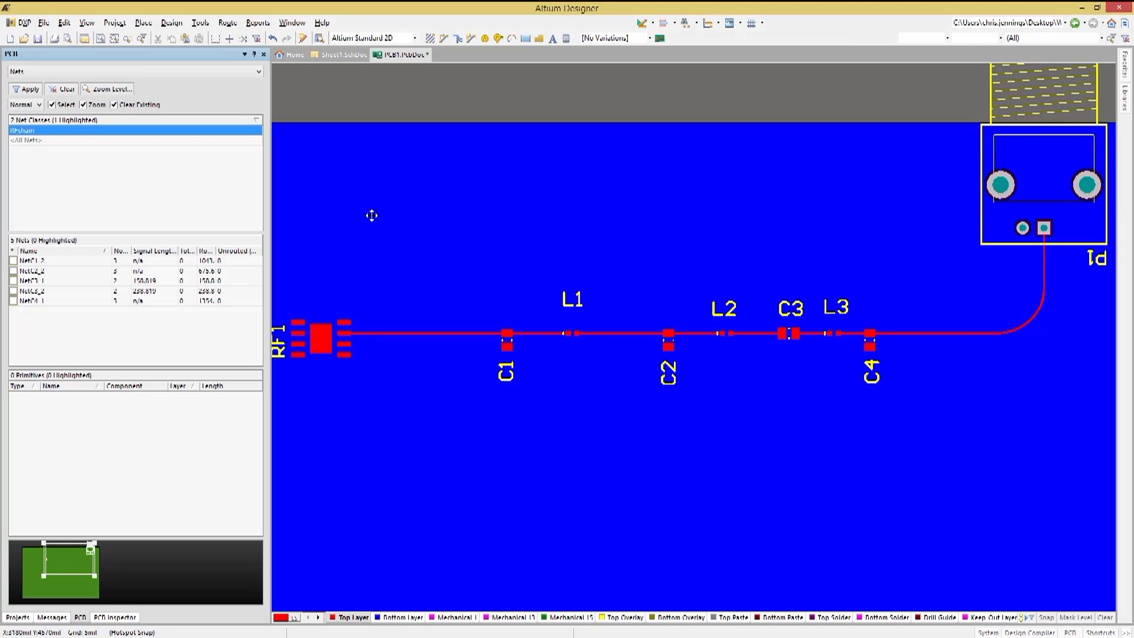
- Shield the RFchain net class with staggered GND vias, with Add shielding copper enabled
left_click(27, 131)
left_click(200, 23)
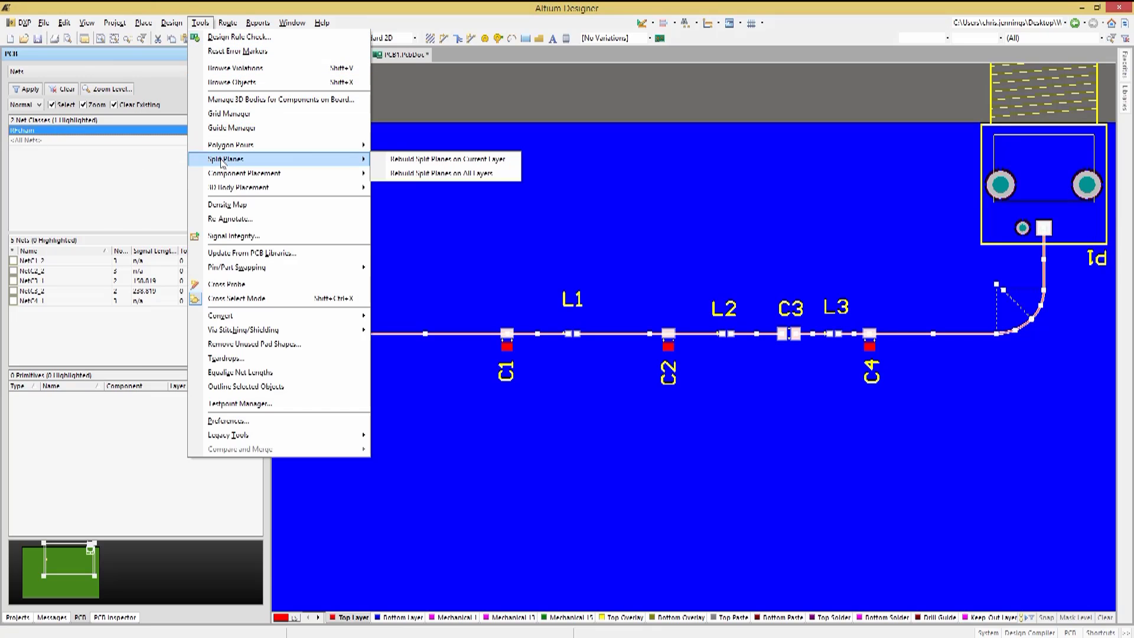
mouse_move(253, 331)
left_click(436, 360)
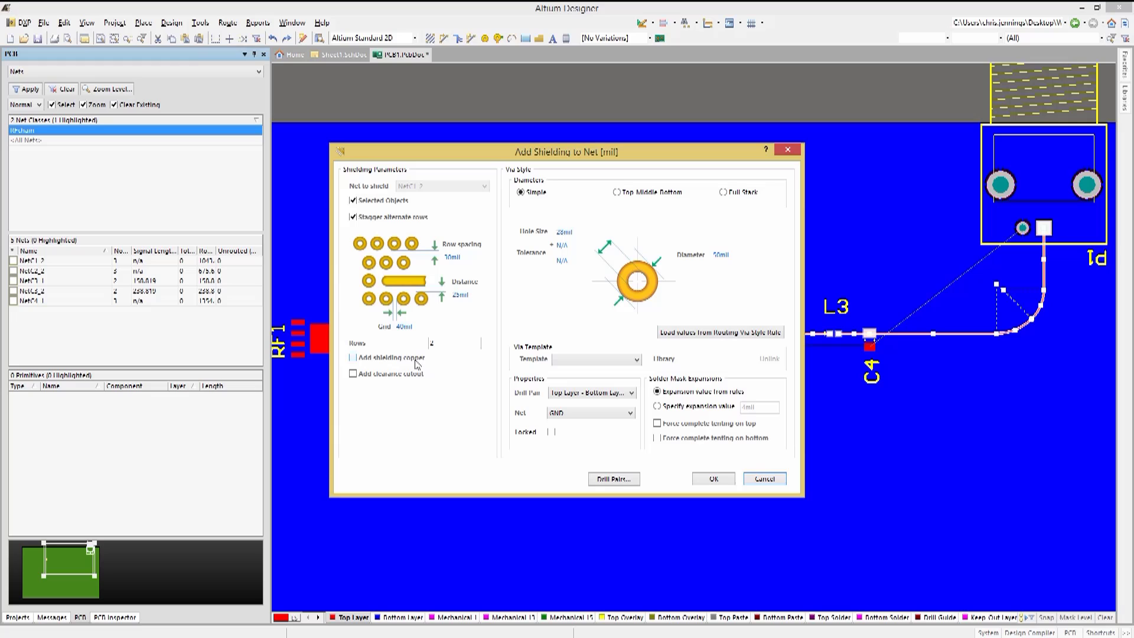
left_click(354, 358)
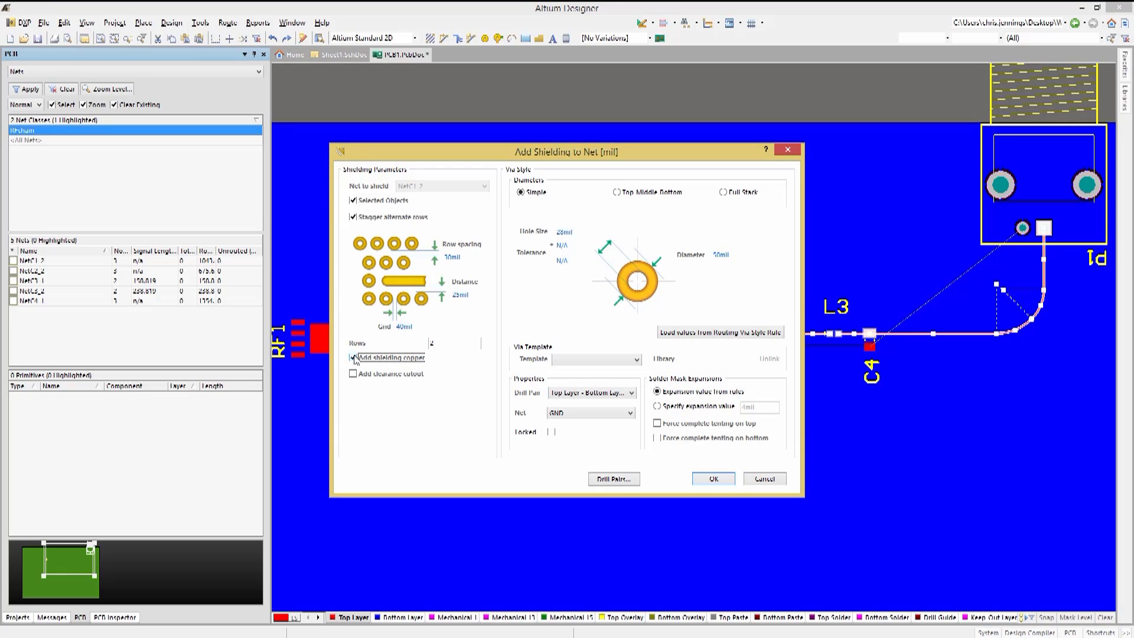
left_click(713, 478)
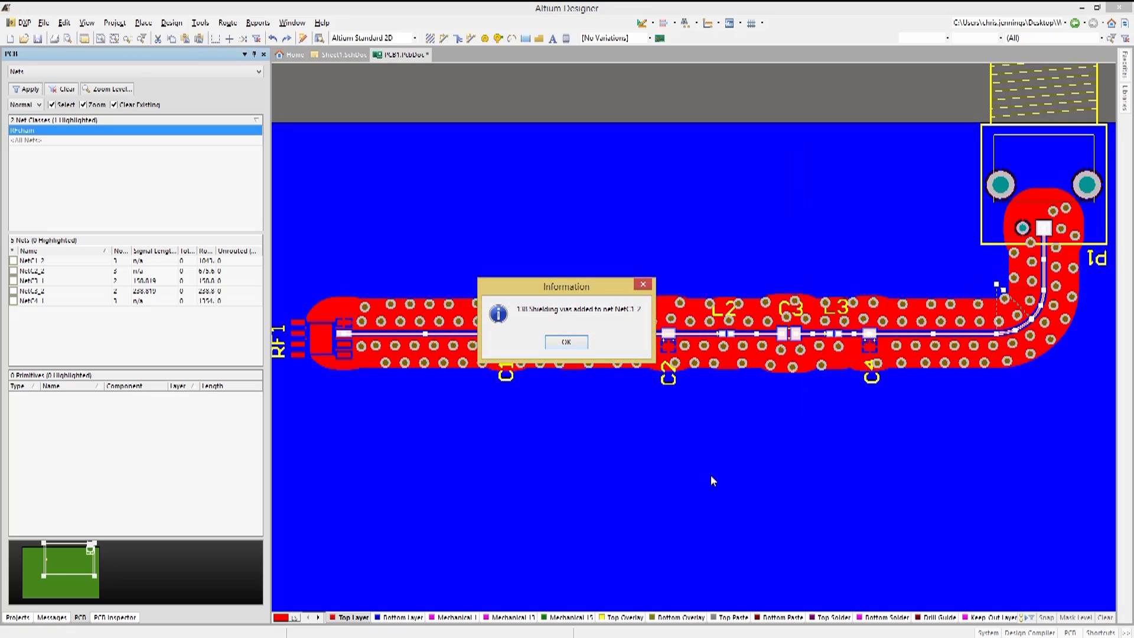
left_click(566, 342)
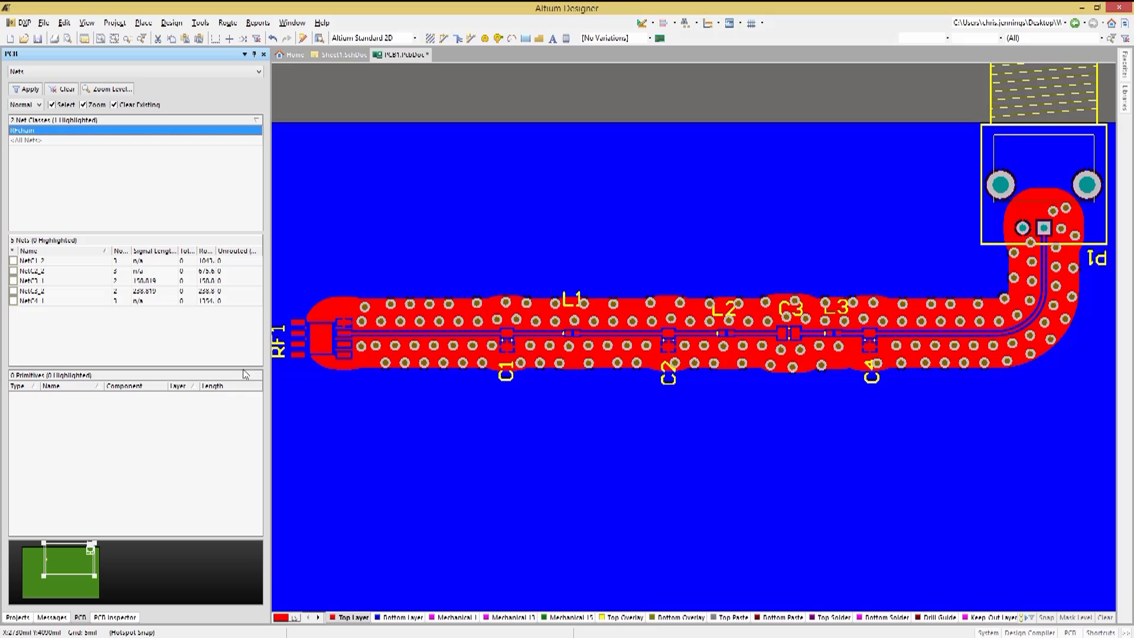
- Draw a three-corner polygon pour cutout around RF1 to clear the shielding copper
left_click(143, 23)
left_click(266, 366)
left_click(289, 294)
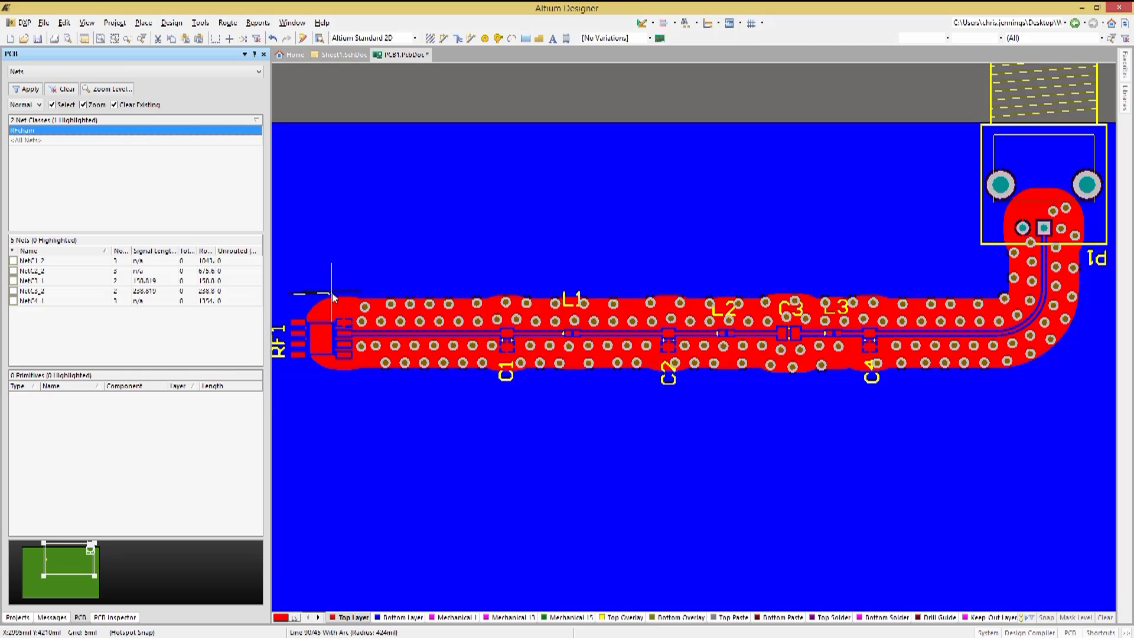
left_click(347, 377)
left_click(303, 378)
right_click(303, 381)
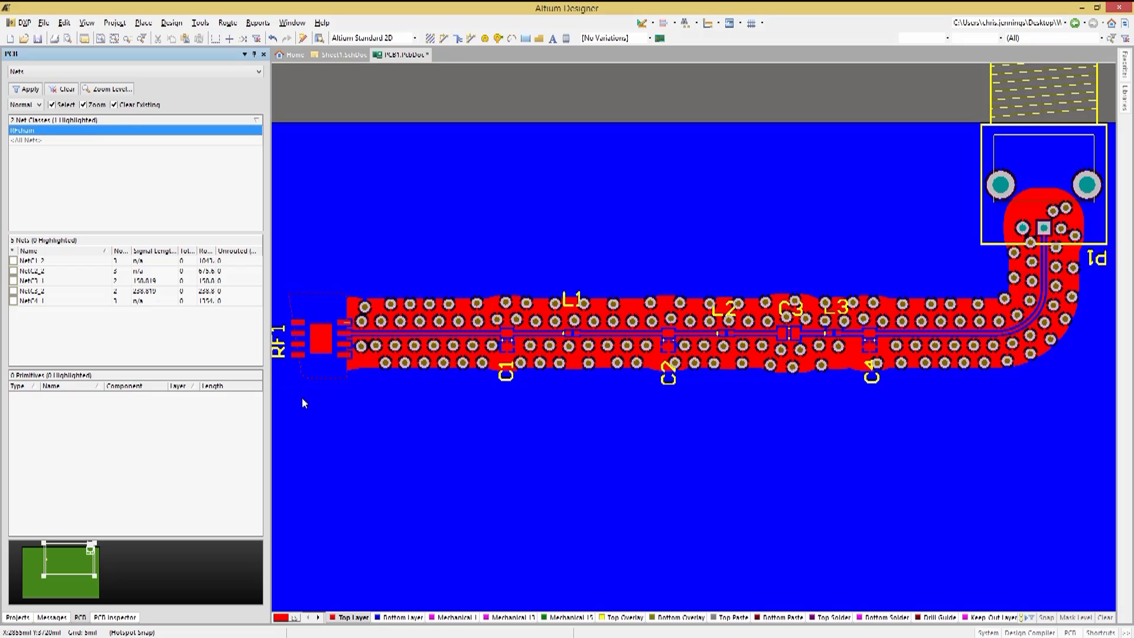